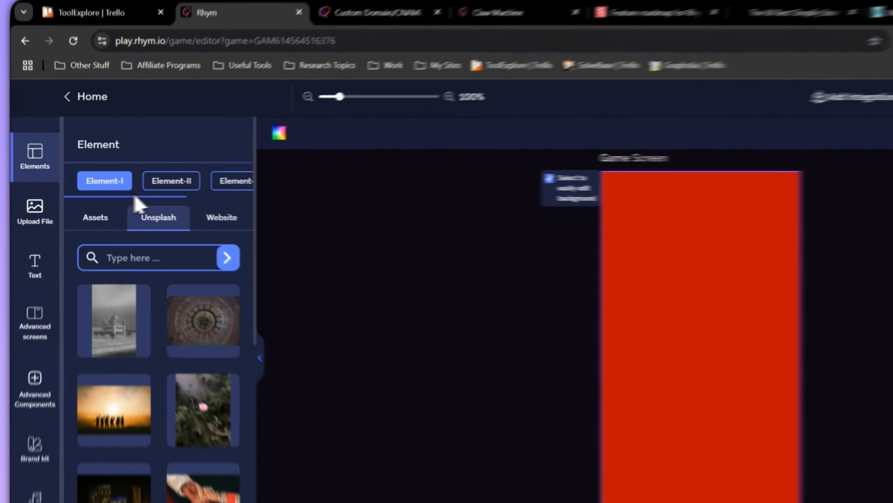
- Try the blue blob asset as the Game Screen's background, enlarged and fitted to the screen, and delete it
click(35, 212)
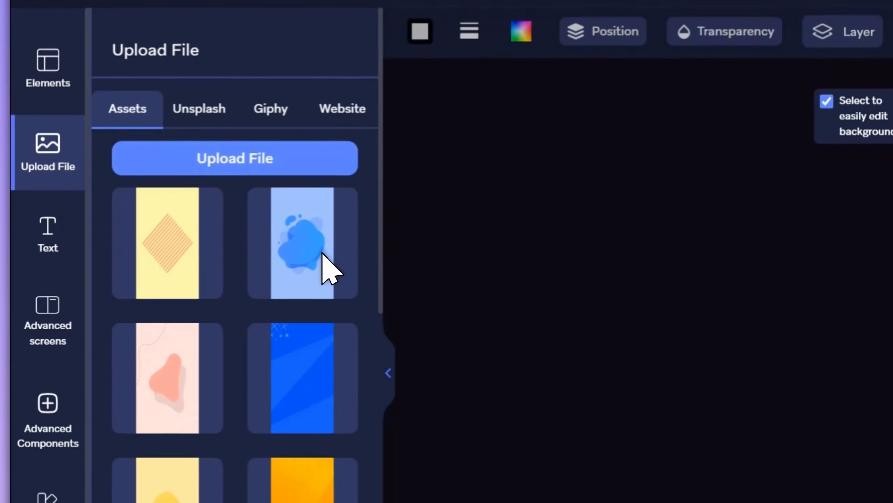
click(323, 252)
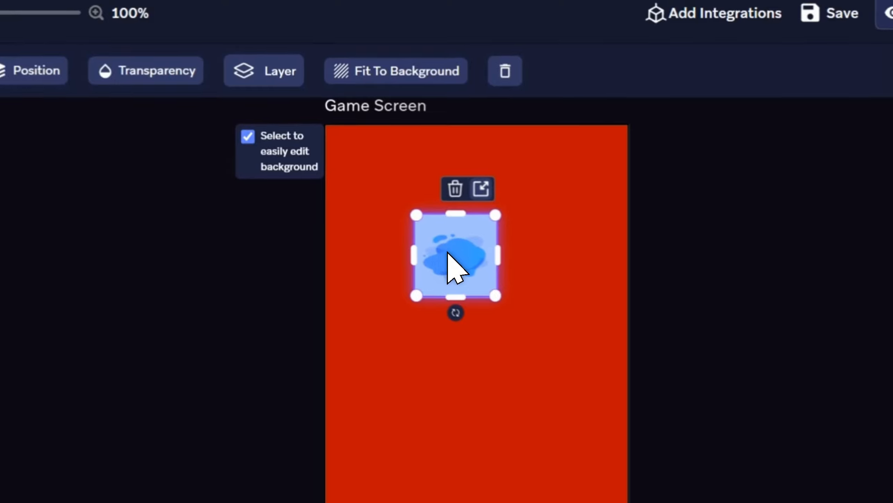
drag(447, 252, 354, 165)
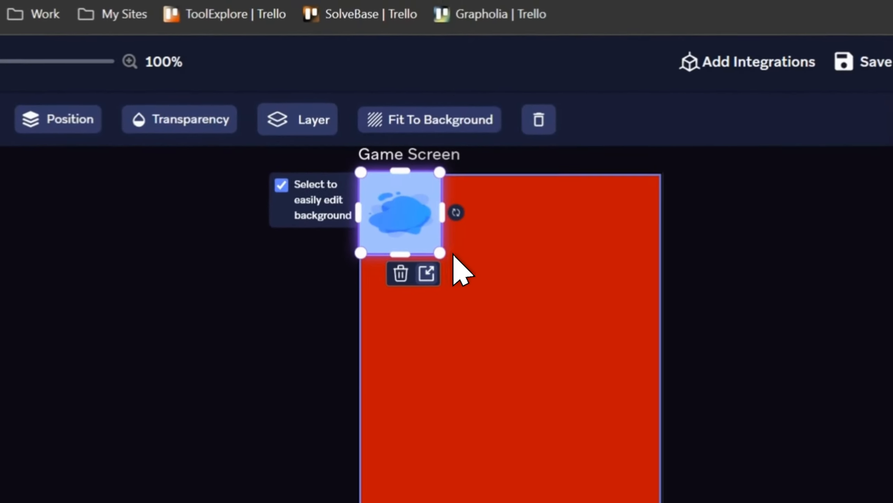
drag(448, 252, 695, 502)
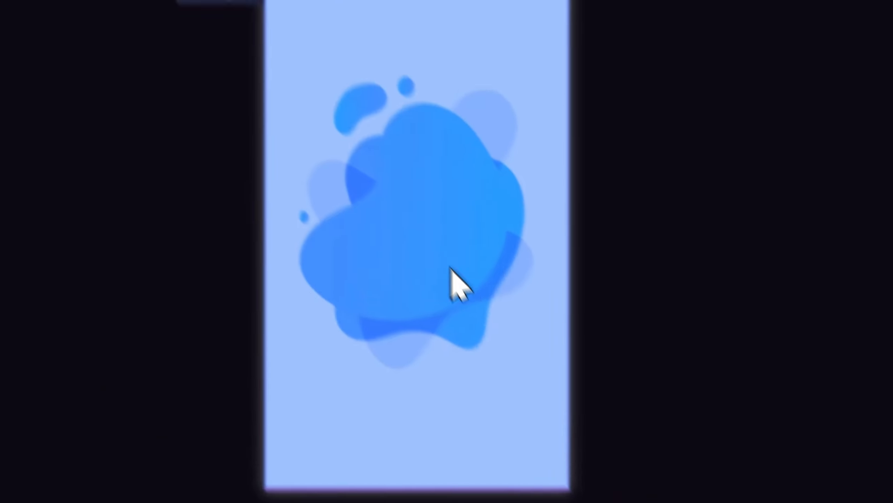
click(447, 255)
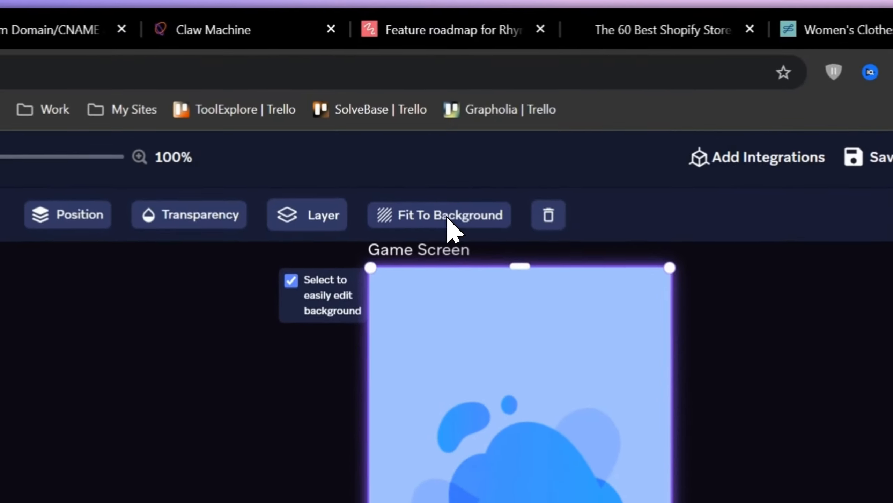
click(447, 220)
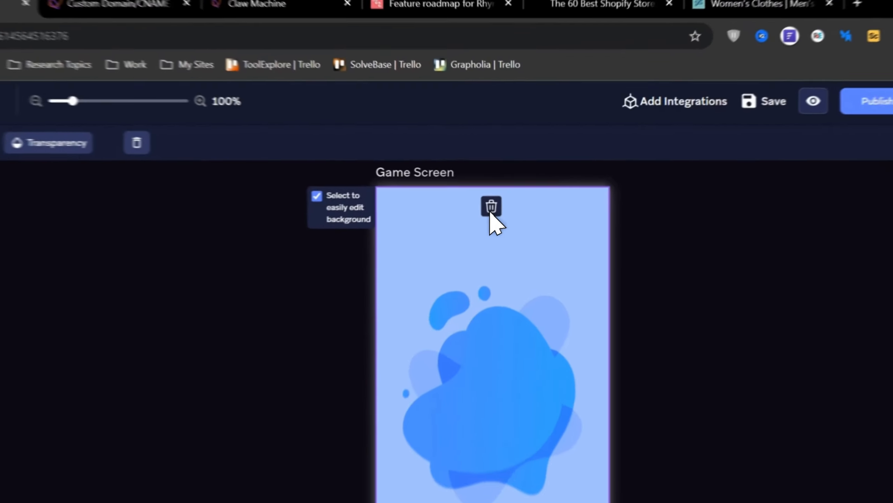
click(537, 165)
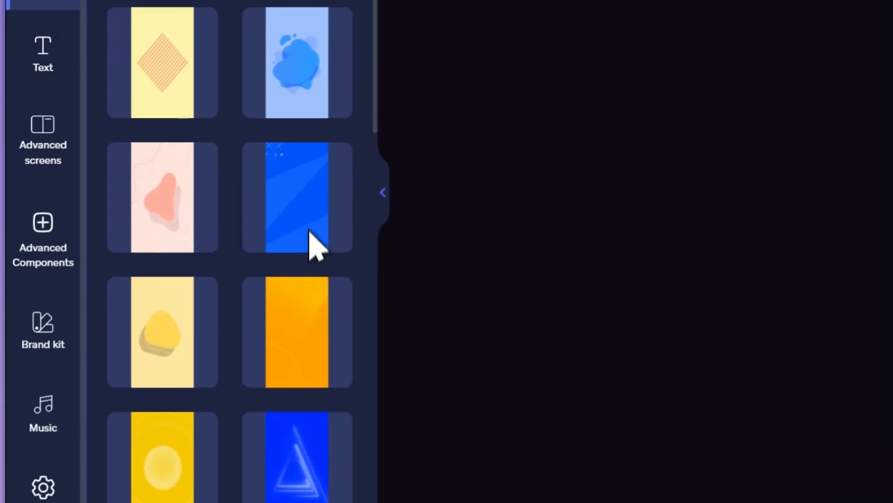
- Try an orange asset image on the Game Screen, moved to the corner and fitted to the background, and remove it
click(300, 326)
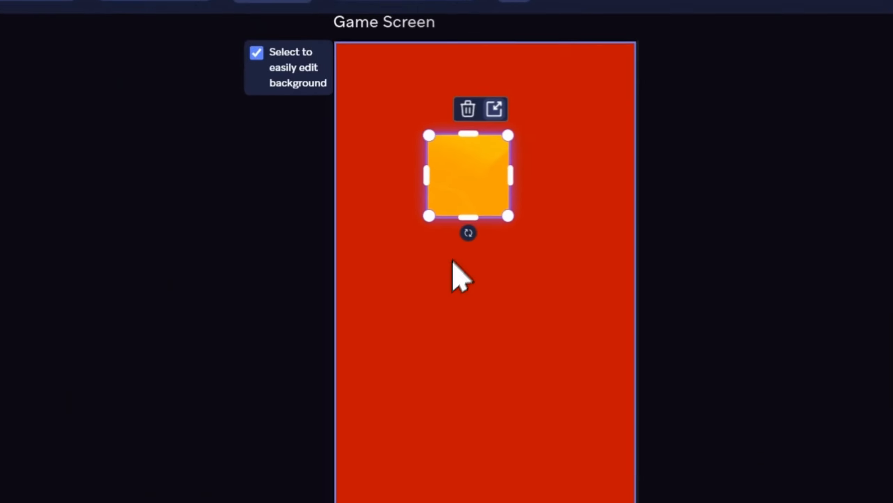
drag(454, 184, 365, 99)
click(401, 24)
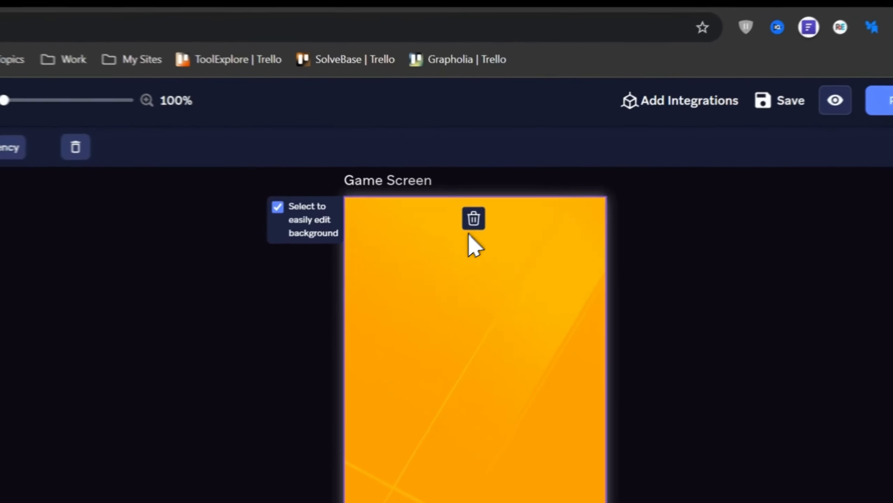
click(531, 169)
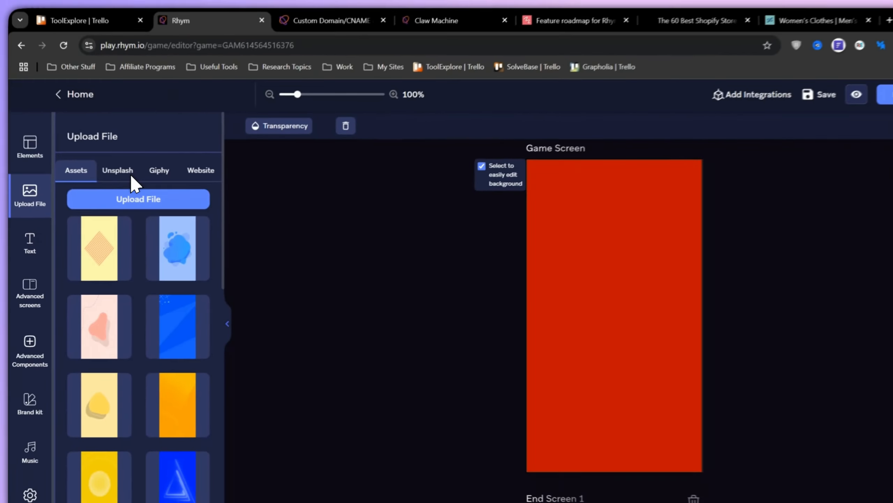
- Fit the orange asset image with faint diagonal lines to the Game Screen's background and turn off easy background editing
scroll(220, 408, down, 5)
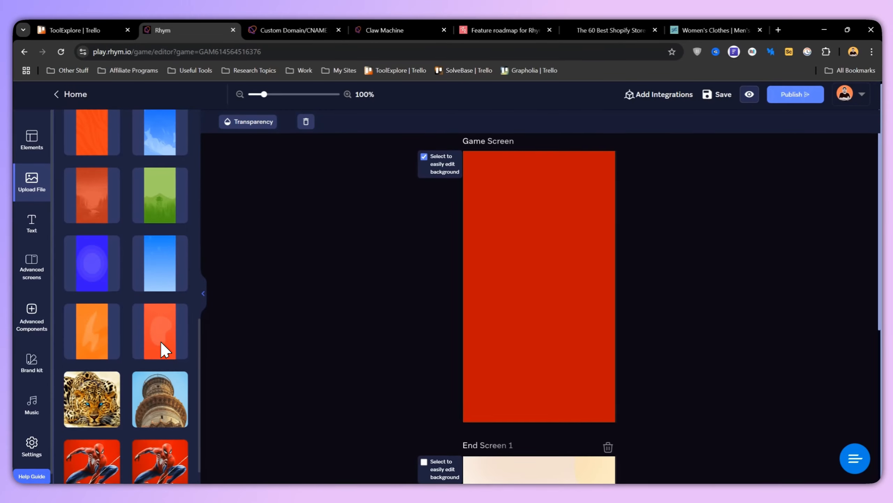
scroll(167, 378, up, 8)
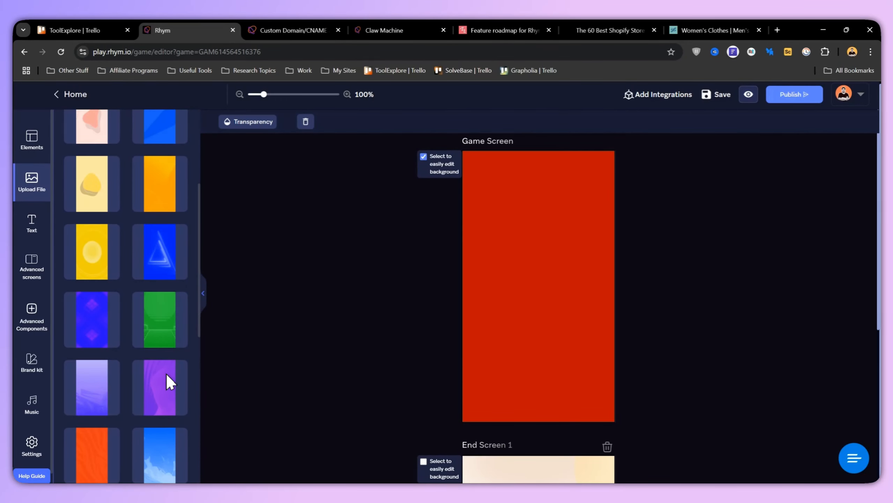
scroll(164, 368, up, 3)
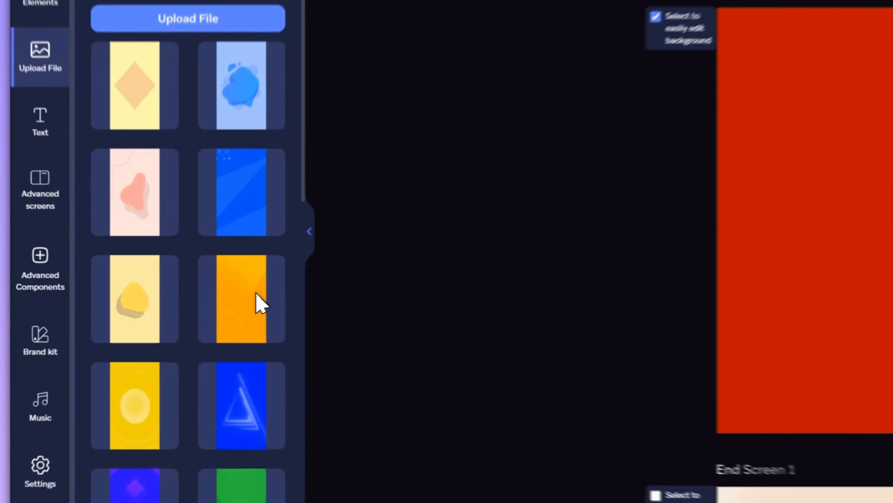
drag(261, 303, 833, 131)
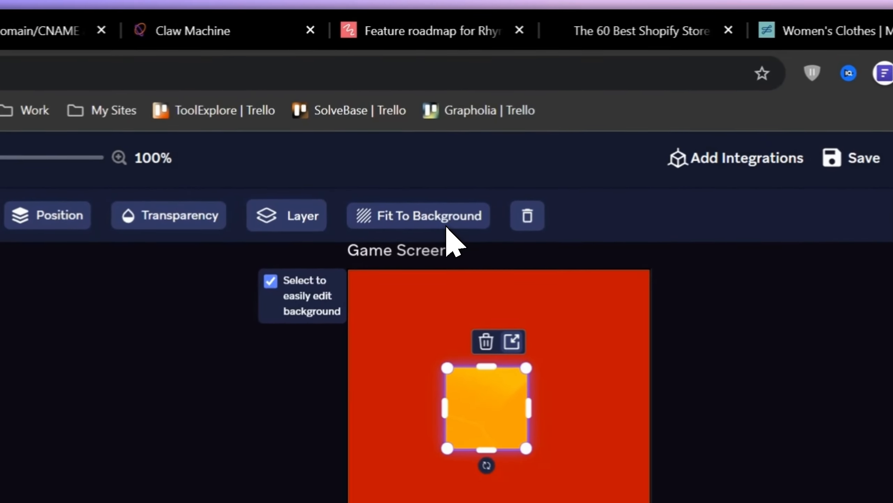
click(452, 232)
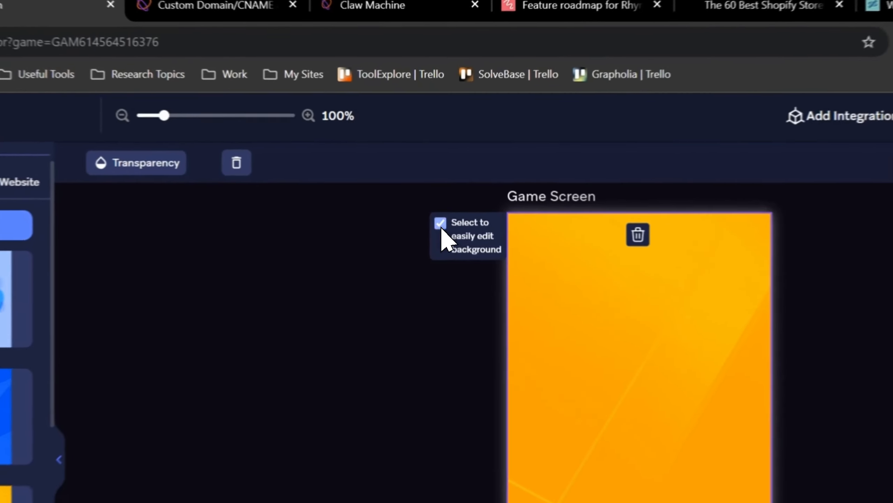
click(423, 157)
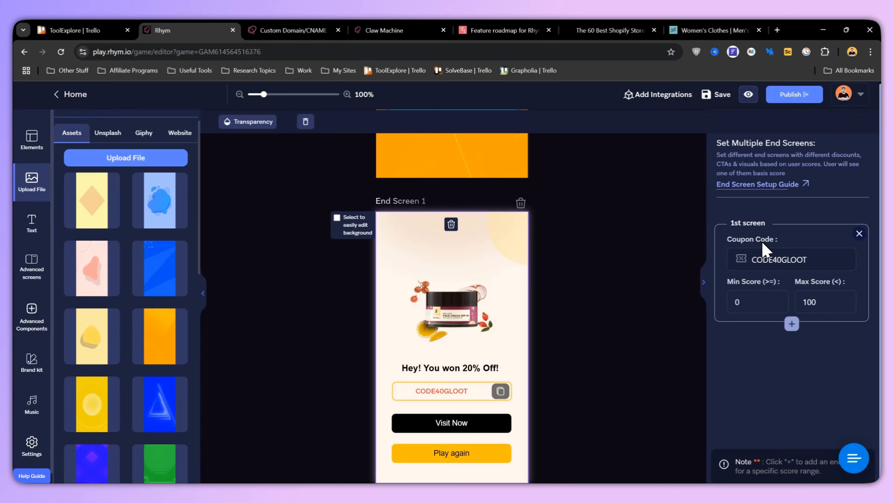
- Add a second end screen and select its coupon code
double_click(767, 259)
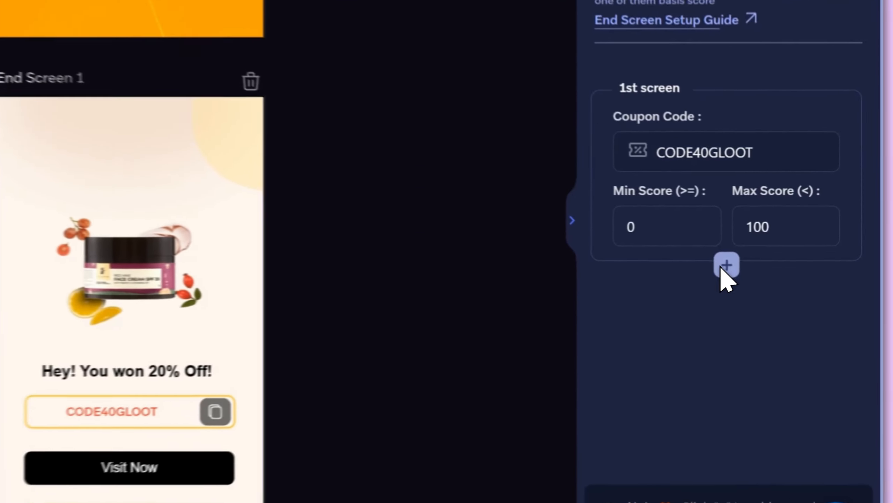
click(792, 308)
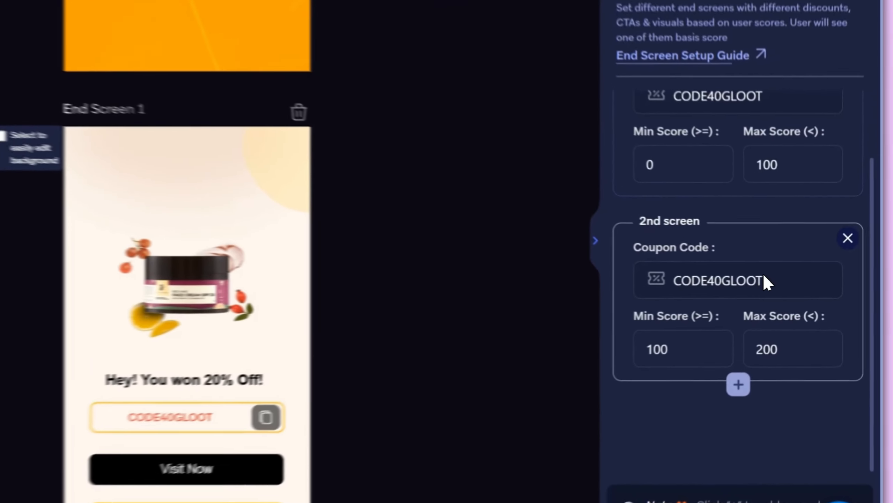
drag(795, 305, 751, 307)
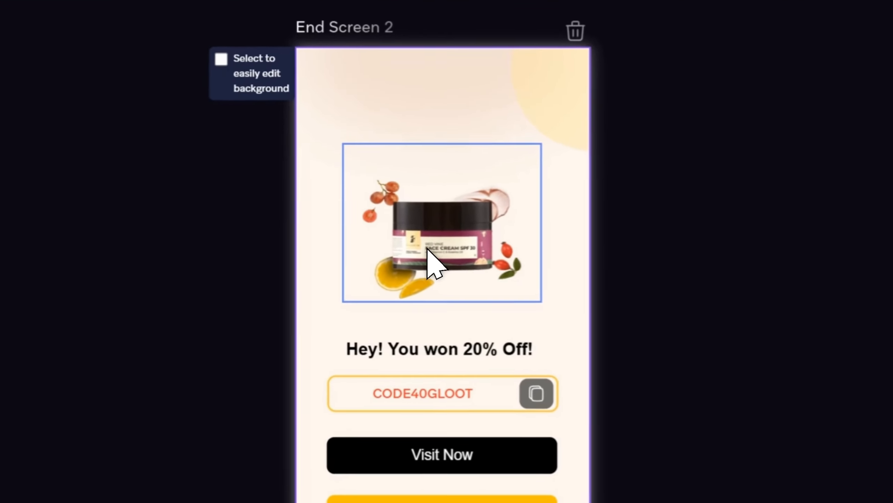
- Set the border colour of End Screen 2's product image to medium blue after trying light green
click(443, 300)
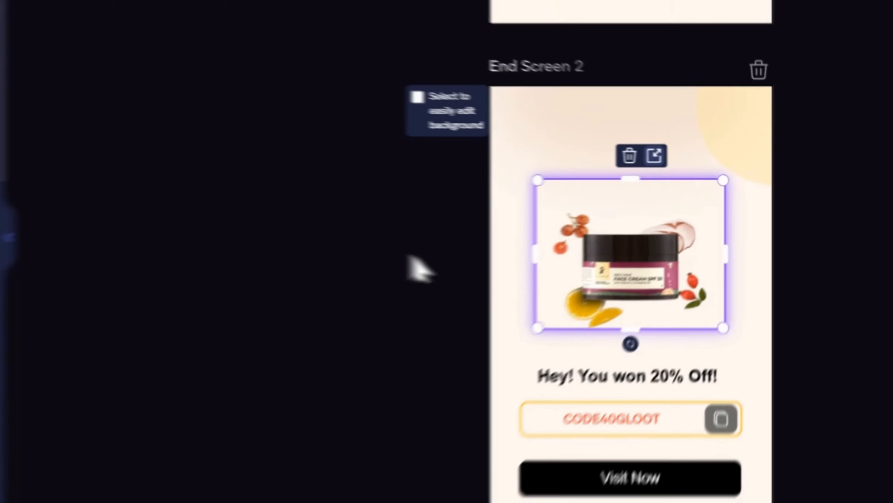
click(199, 70)
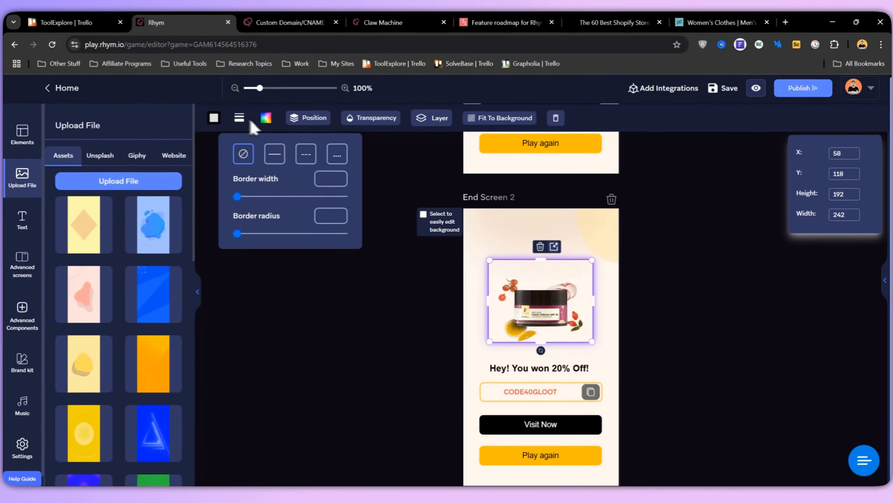
click(768, 162)
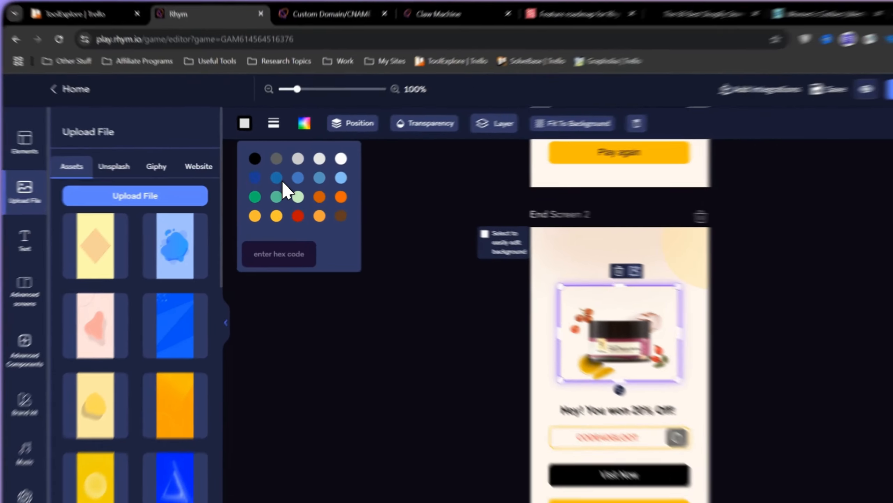
click(247, 186)
click(442, 246)
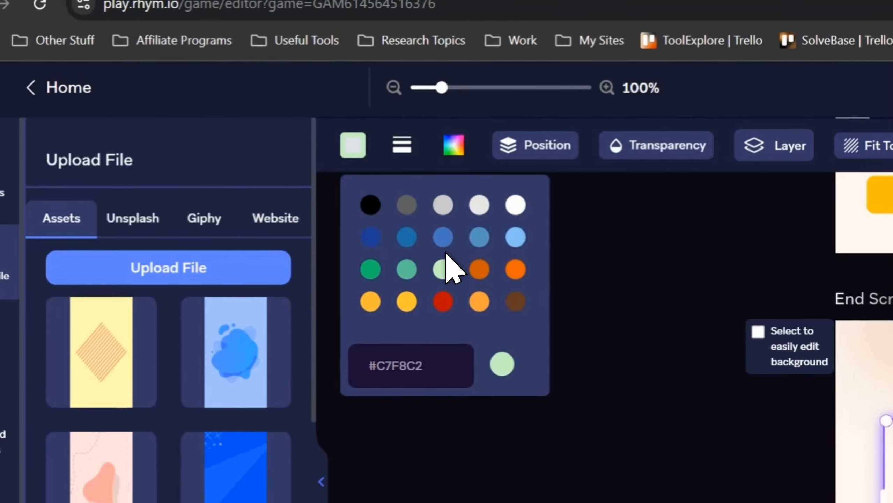
click(440, 214)
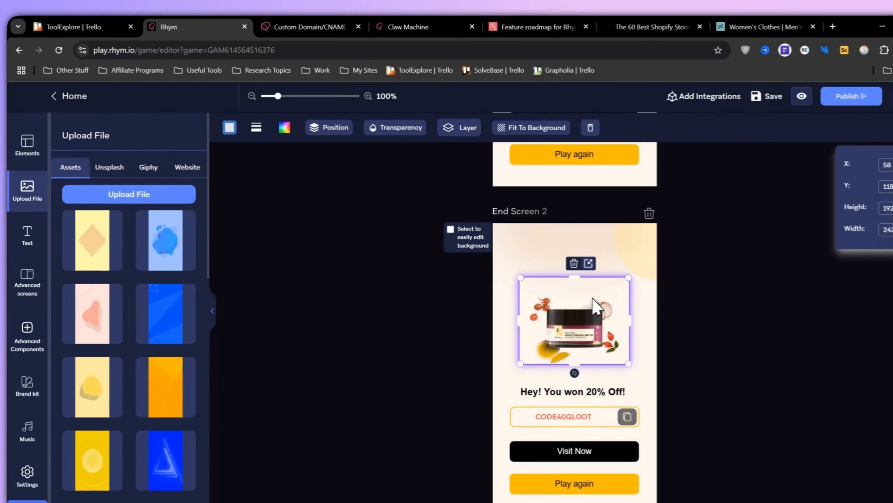
- Give the product image on End Screen 2 a dashed border with width 11 and radius 36
click(285, 137)
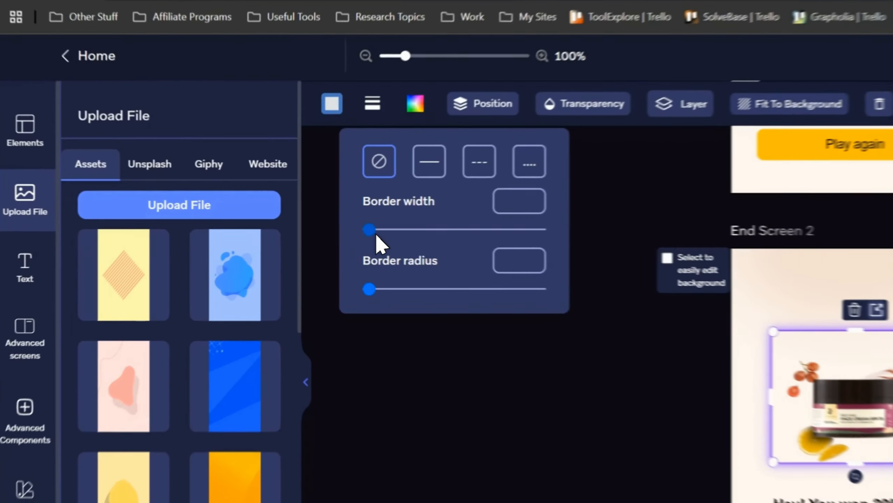
drag(242, 201, 262, 202)
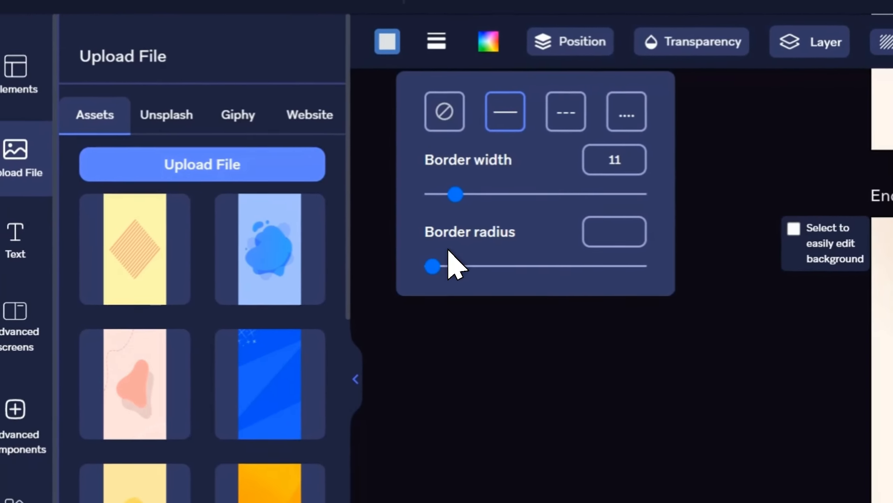
drag(421, 321, 494, 321)
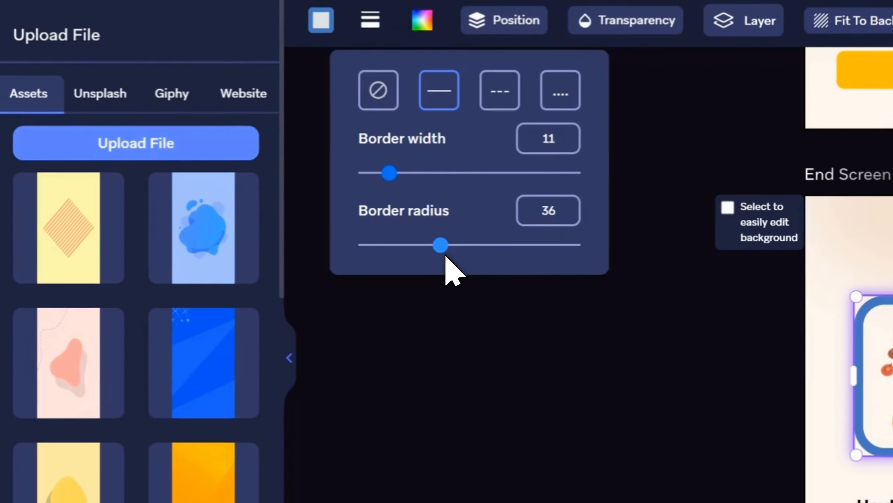
click(499, 92)
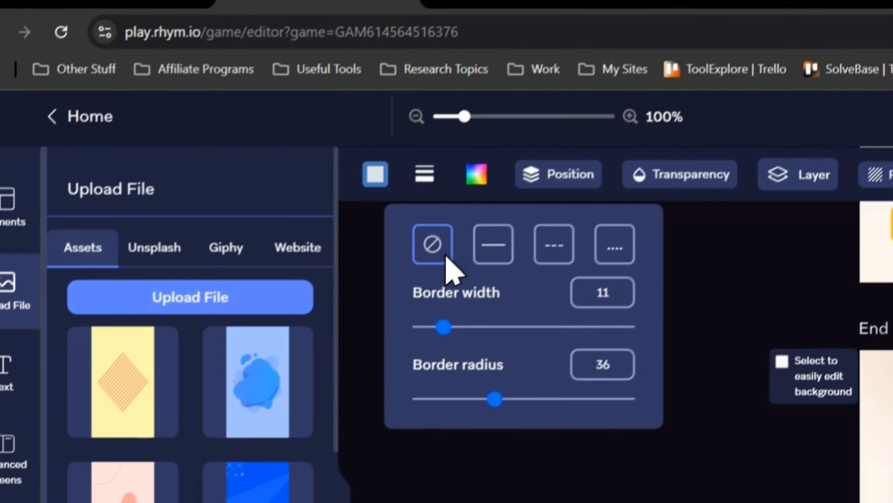
- Try several fill colours behind End Screen 2's product image, including #606060, #C75402 and #E66104, and settle on light orange
click(328, 187)
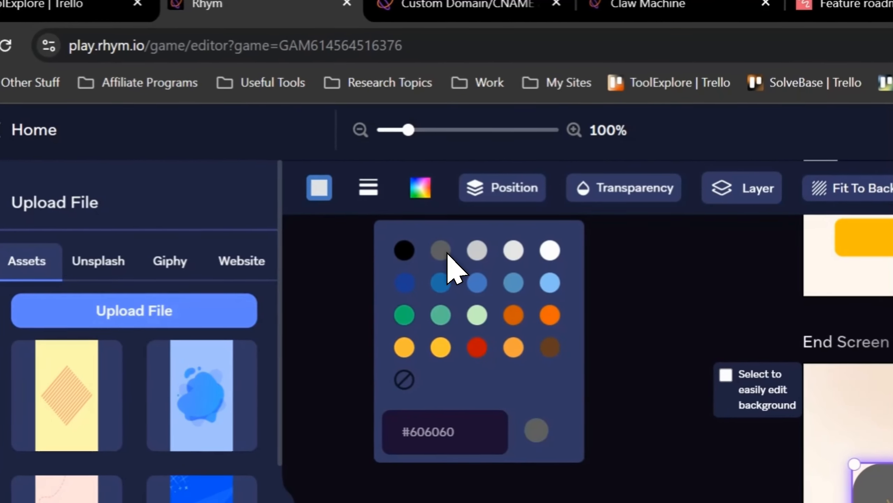
click(478, 252)
click(513, 315)
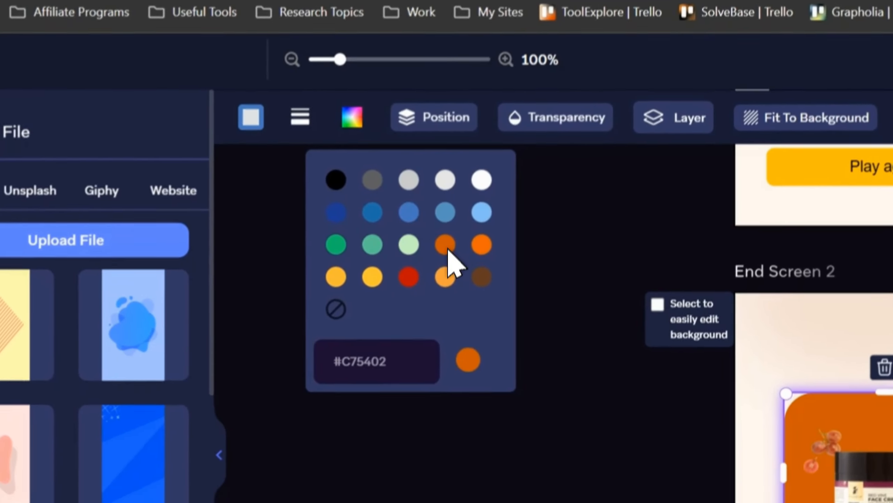
click(445, 275)
click(482, 245)
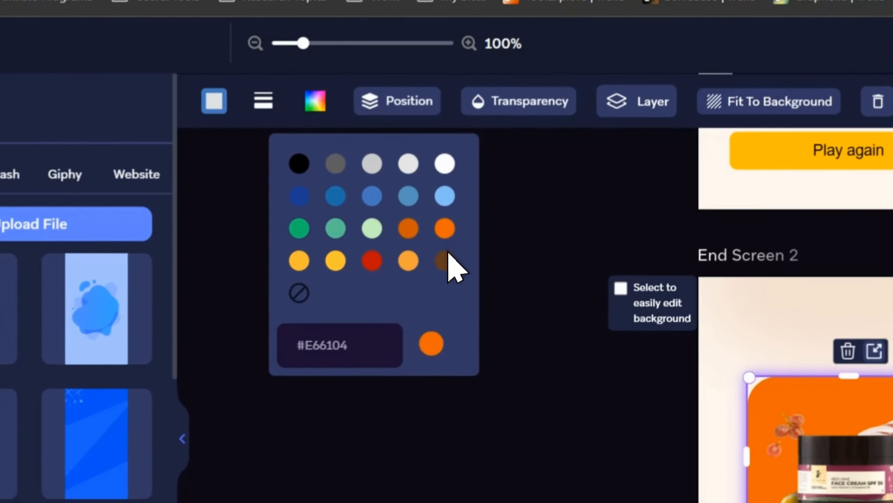
click(444, 261)
click(446, 251)
- Try different alignments for the product image on End Screen 2, including the bottom, left and middle positions
click(442, 99)
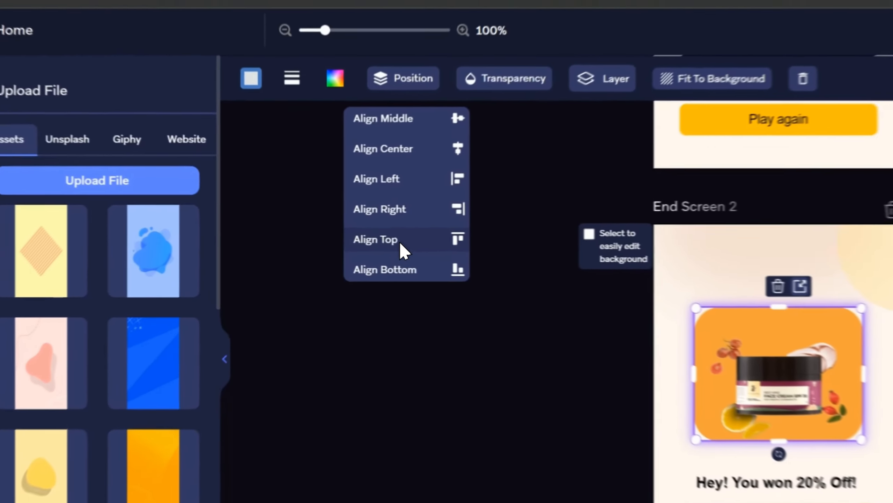
click(322, 245)
click(439, 261)
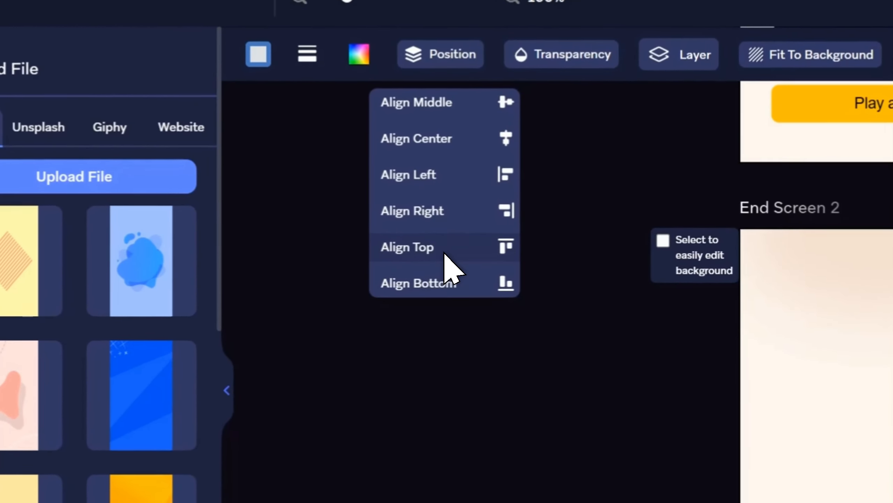
click(445, 231)
click(451, 189)
click(451, 130)
click(444, 154)
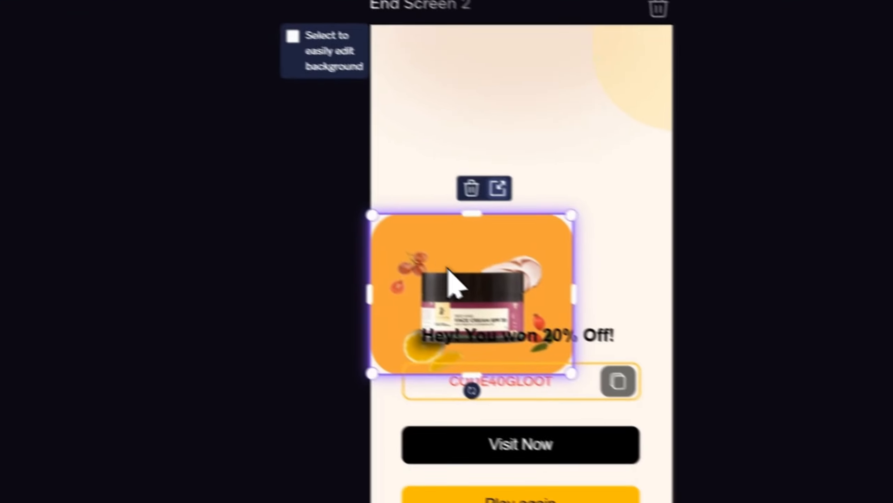
- Move End Screen 2's product image above the discount text to X 52, Y 73, and resize it to about 240 by 202
mouse_move(449, 268)
mouse_down()
mouse_move(452, 260)
mouse_move(437, 266)
mouse_move(457, 244)
mouse_move(454, 269)
mouse_move(445, 251)
mouse_up()
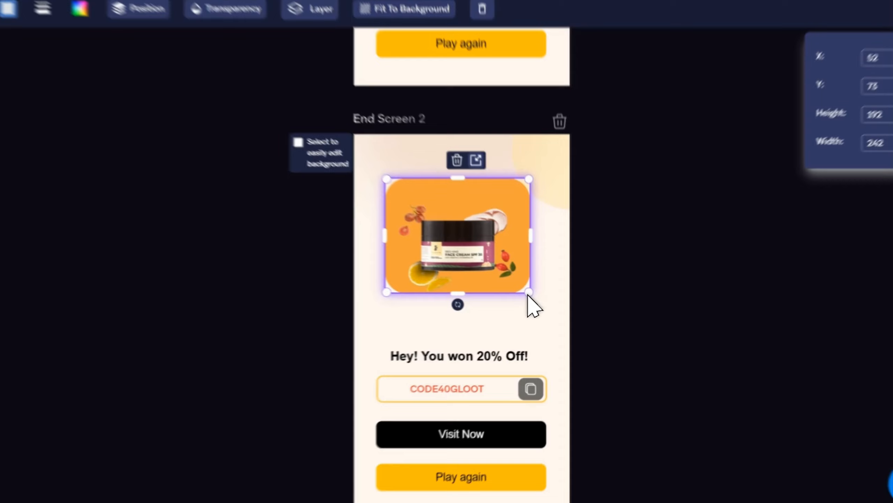
drag(585, 322, 529, 279)
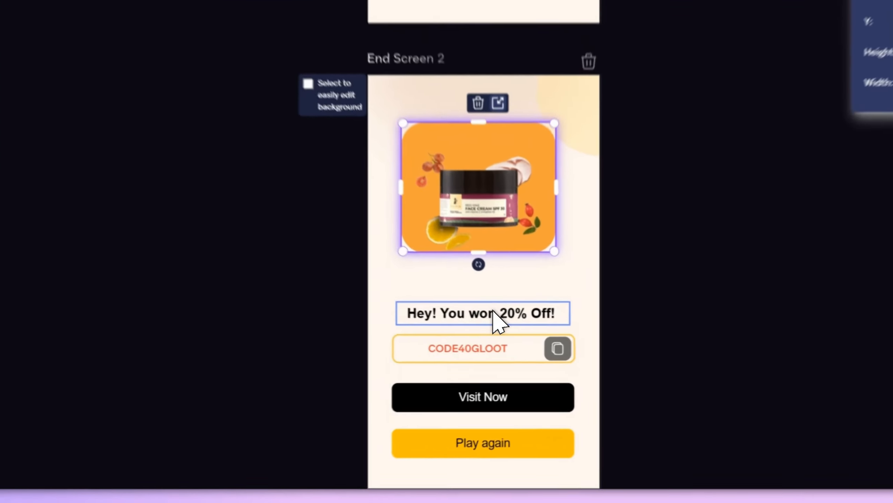
- Move End Screen 2's discount text over the lower part of the product image and send it behind the image
click(494, 312)
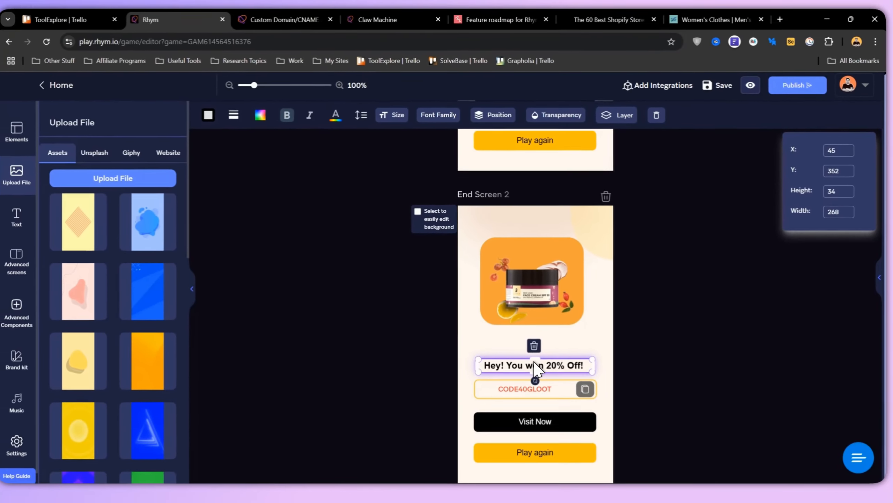
click(427, 37)
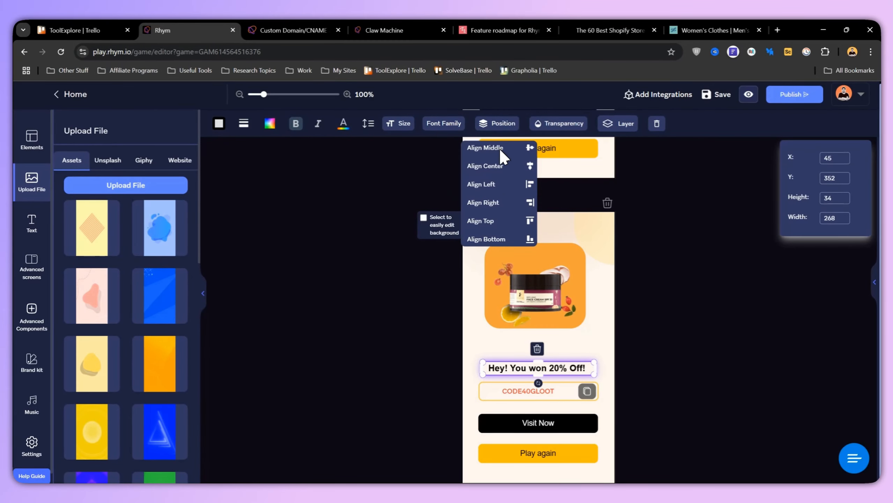
click(559, 123)
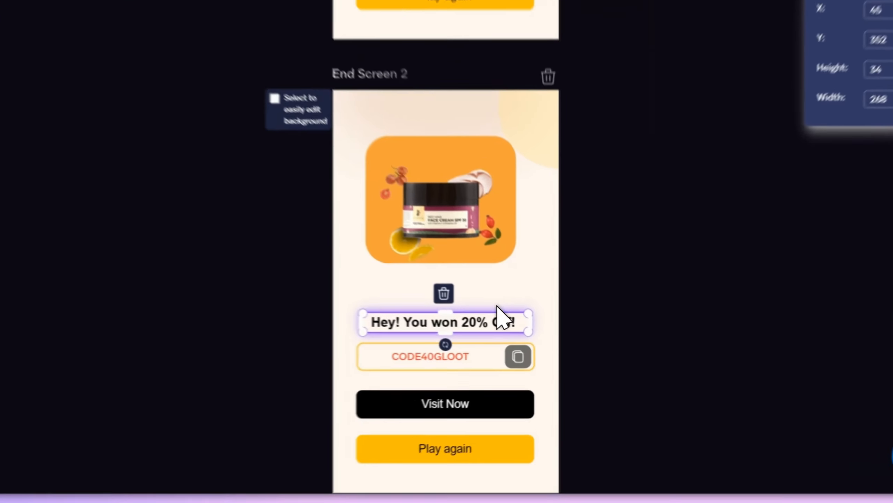
drag(564, 364, 563, 337)
drag(414, 192, 411, 185)
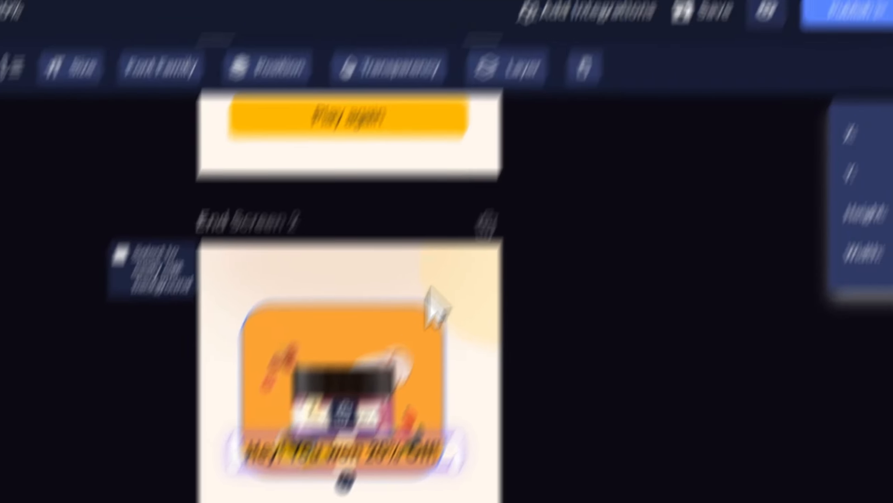
click(586, 117)
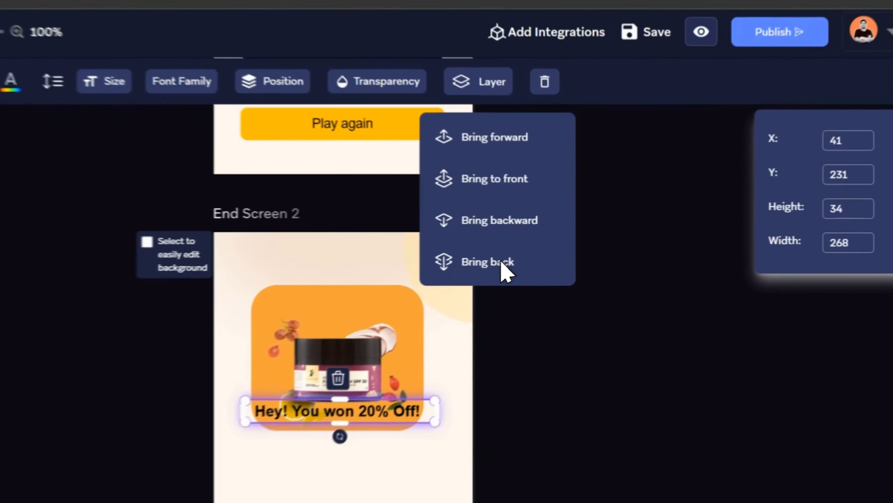
click(622, 229)
- Move End Screen 2's discount text below the product image to X 39, Y 320, keeping its wording
drag(420, 286, 418, 305)
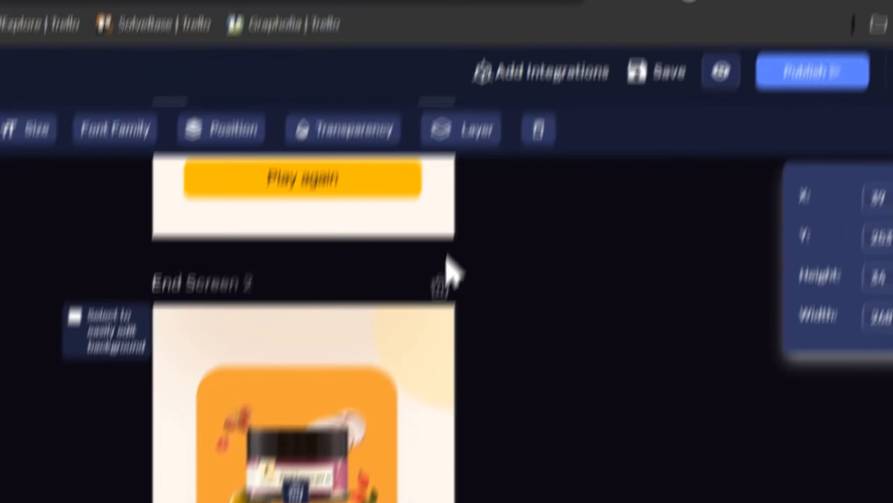
click(450, 221)
click(453, 279)
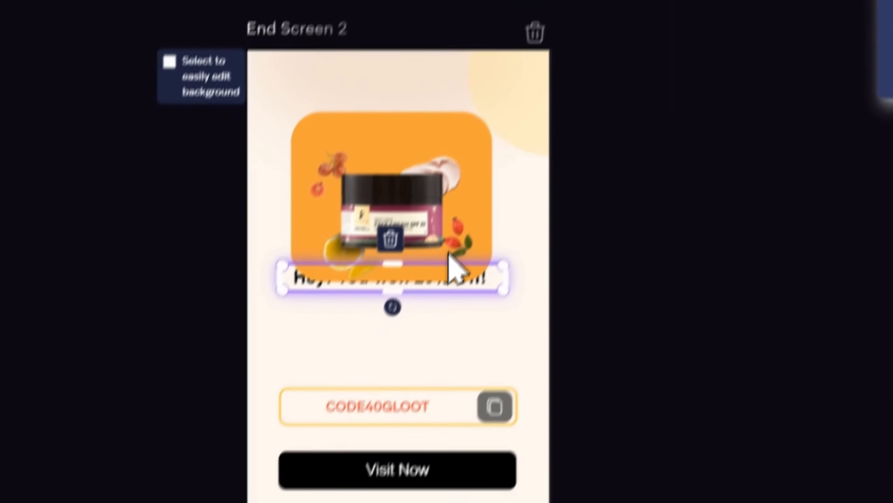
drag(451, 280, 447, 253)
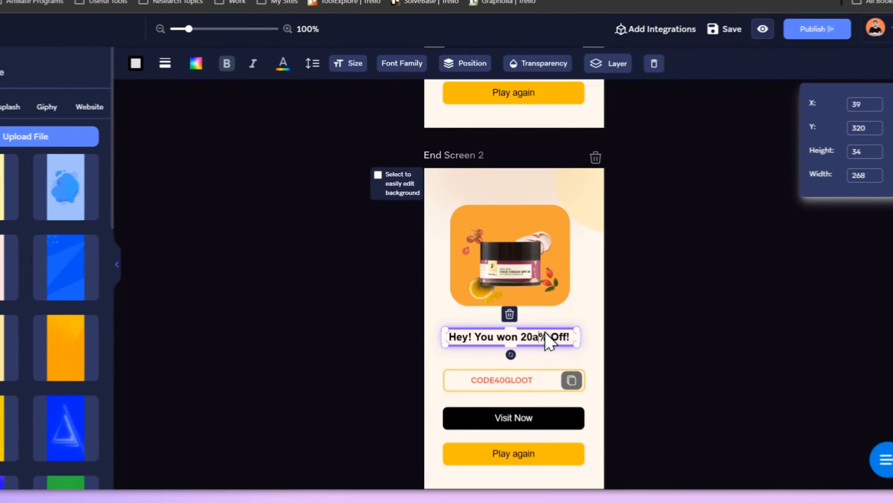
text(a)
key(BackSpace)
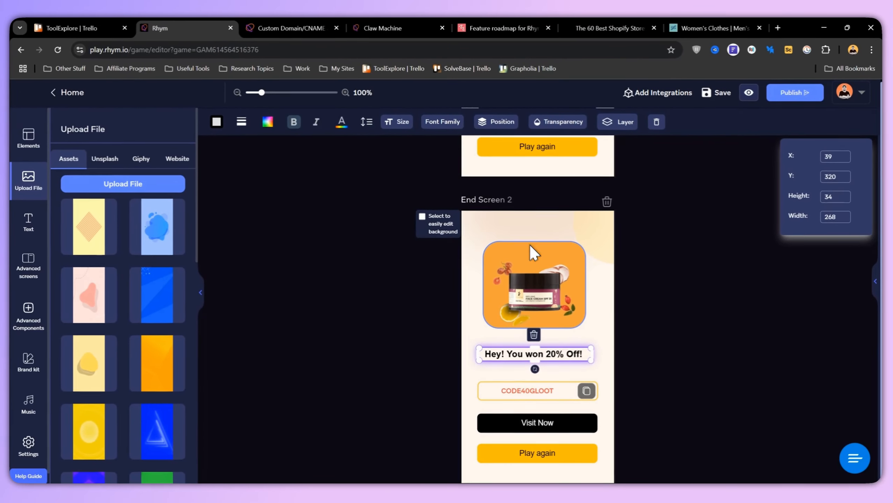
- Look through the font size and text formatting options for End Screen 2's discount text
click(431, 105)
mouse_move(408, 124)
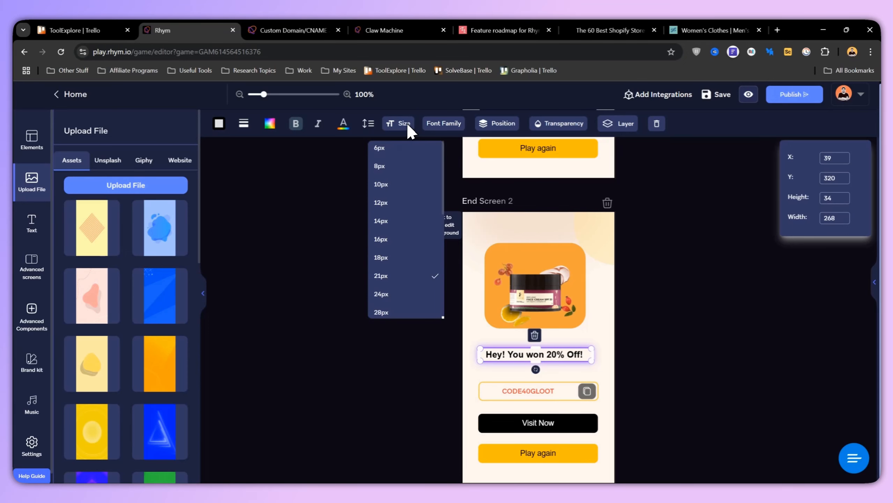
mouse_move(341, 133)
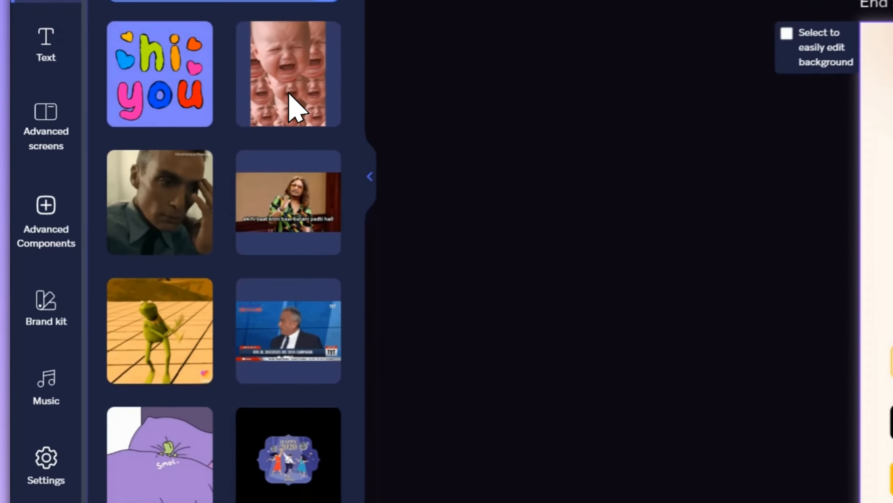
- Place the crying-baby Giphy image on End Screen 2 and set it as the screen's background
drag(158, 253, 530, 333)
click(506, 305)
drag(506, 305, 441, 191)
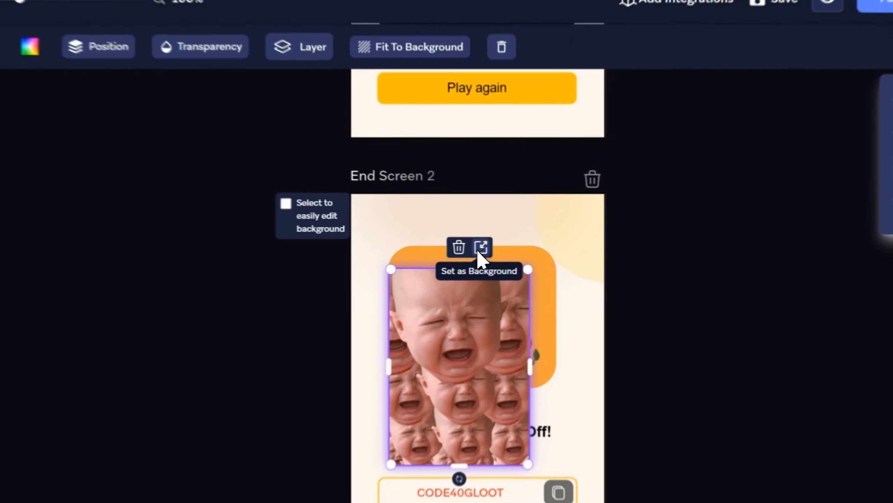
click(540, 243)
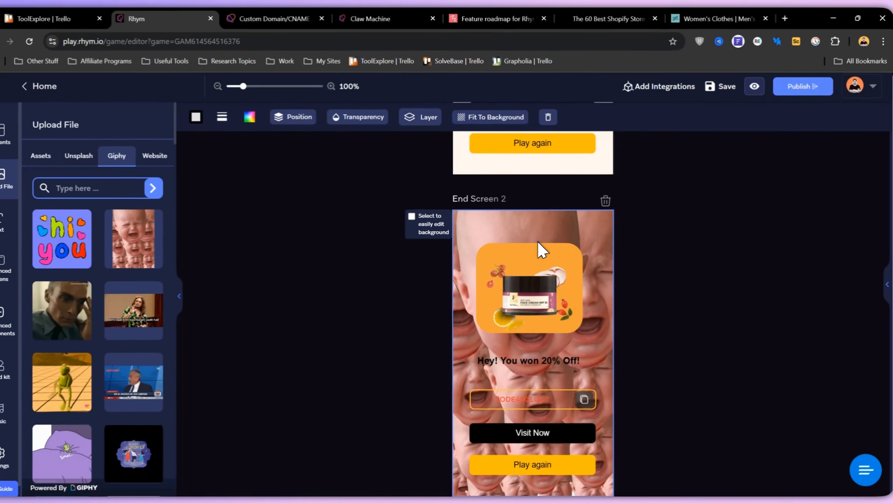
- Undo the crying-baby background on End Screen 2 and delete the inserted Giphy image
key(ctrl+z)
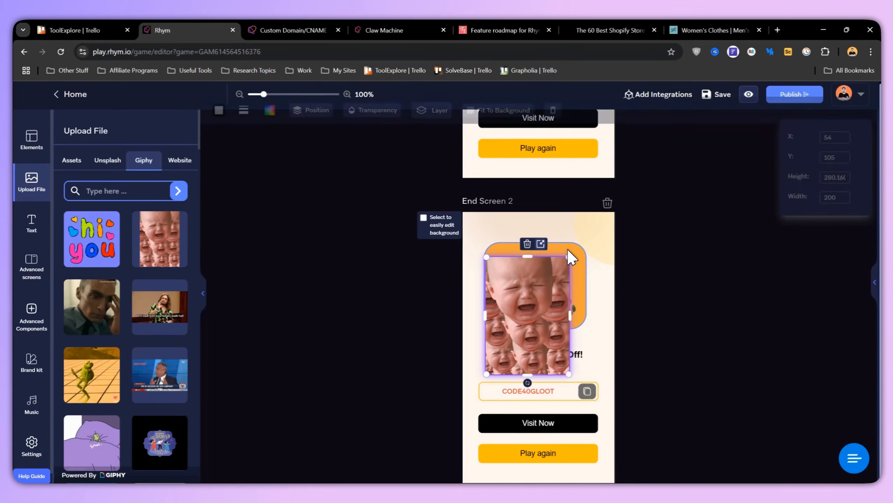
click(572, 296)
click(531, 300)
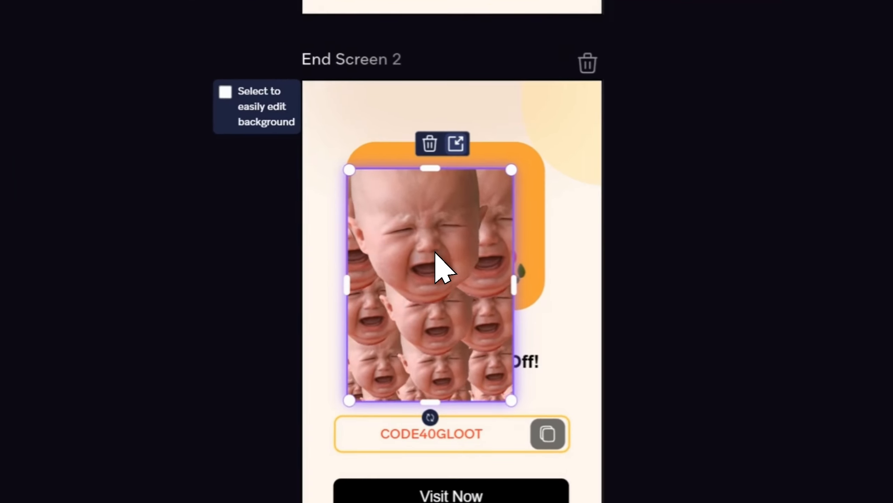
key(Delete)
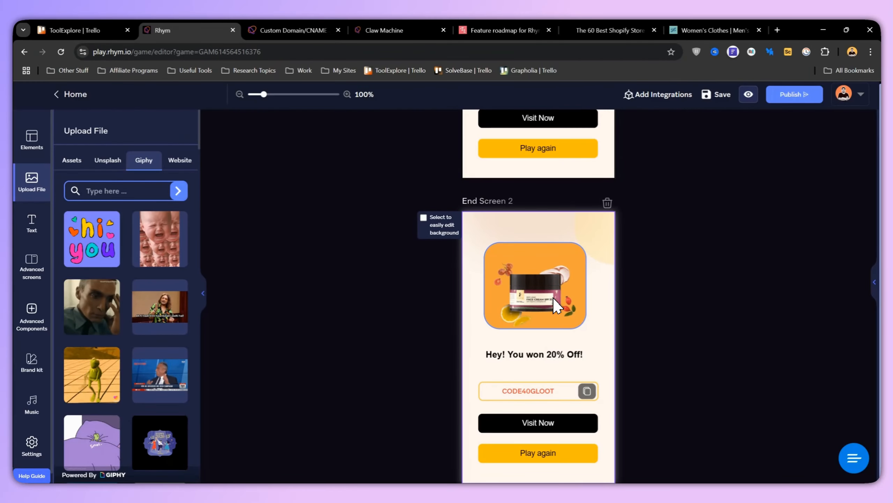
- Add a Title 1 text to End Screen 1 and place it just above the discount text at X 100, Y 301
scroll(553, 297, up, 6)
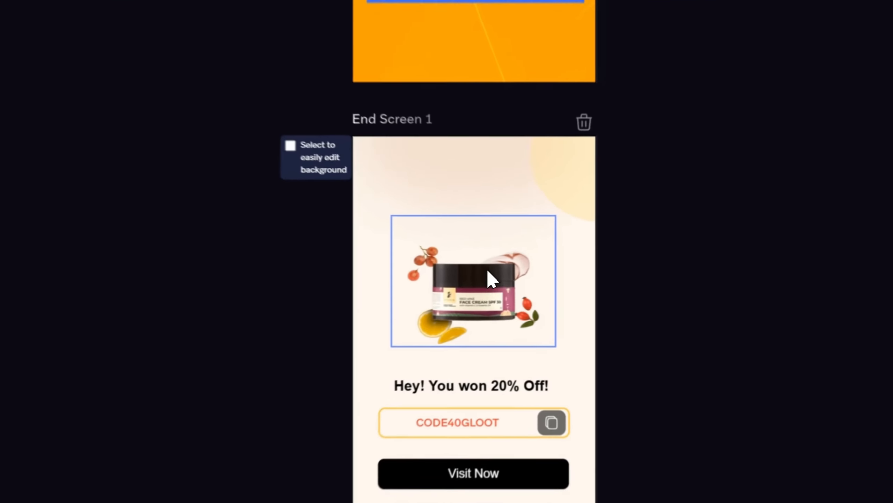
click(551, 303)
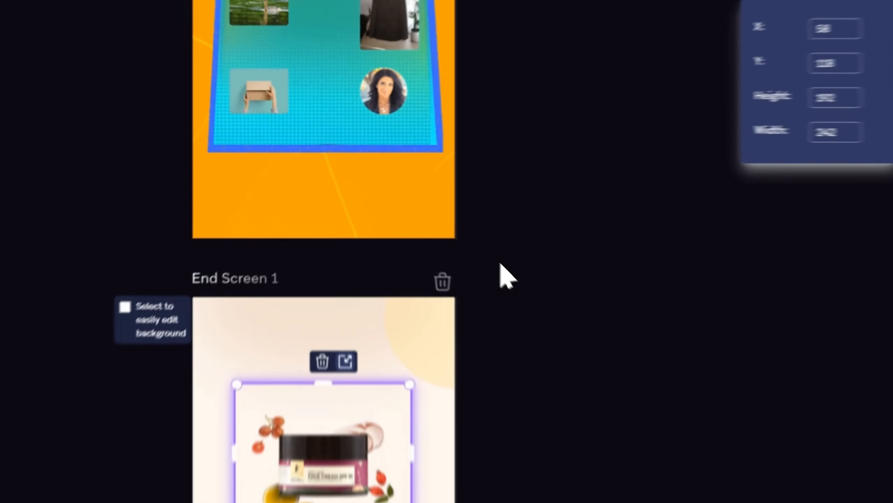
scroll(500, 264, down, 5)
click(244, 123)
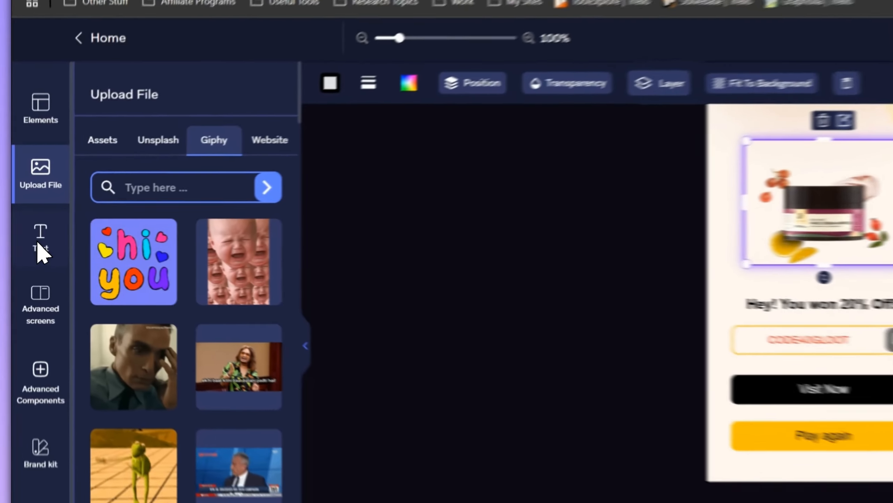
click(29, 223)
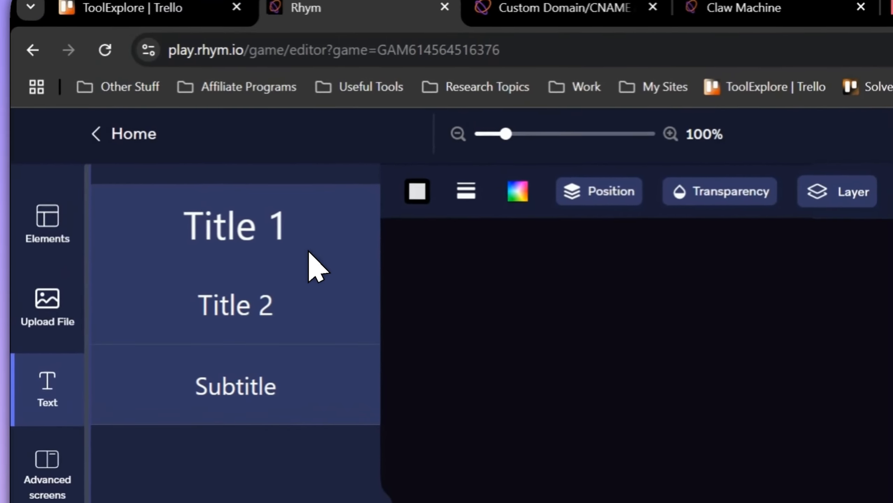
click(309, 247)
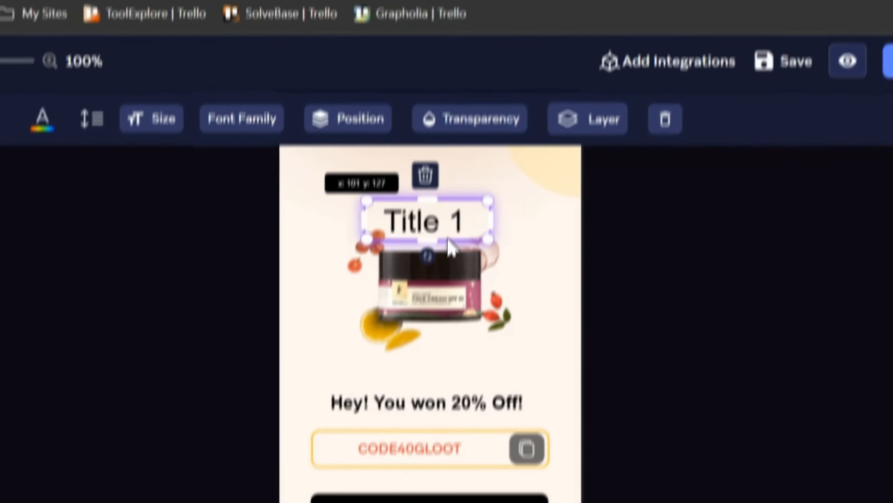
drag(447, 238, 449, 400)
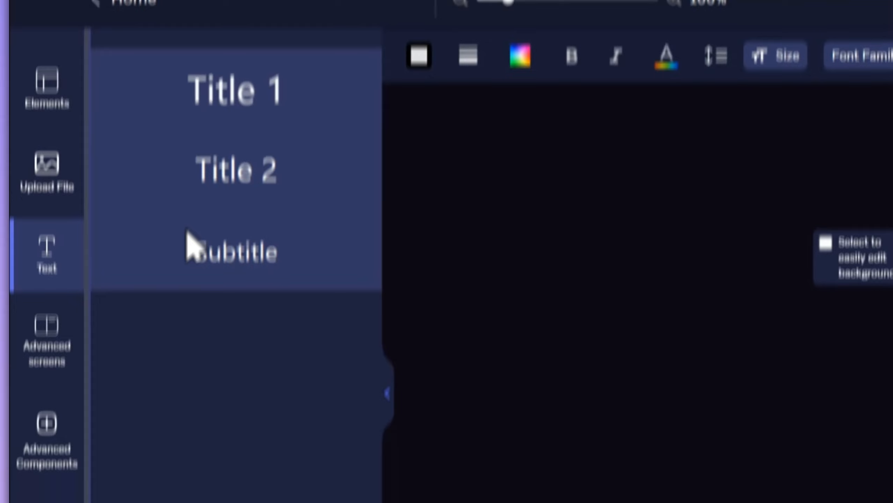
- Add a Lead Form screen to the game from the advanced screens
click(57, 257)
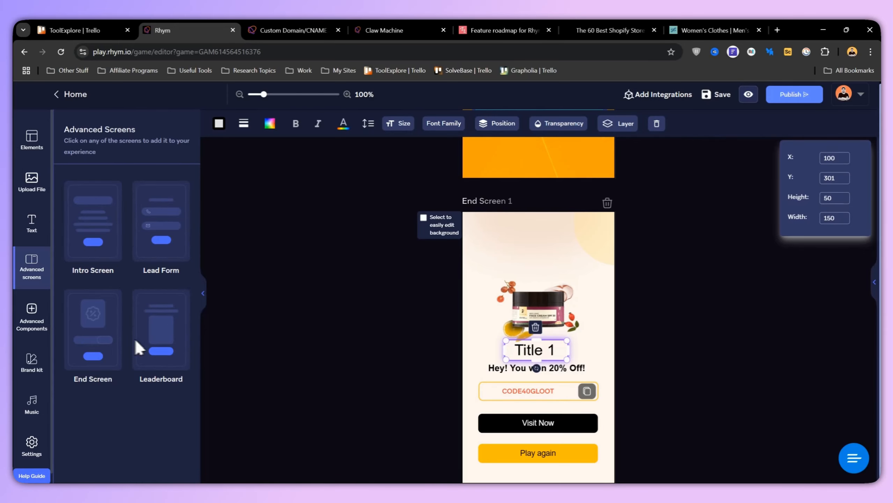
scroll(641, 342, down, 6)
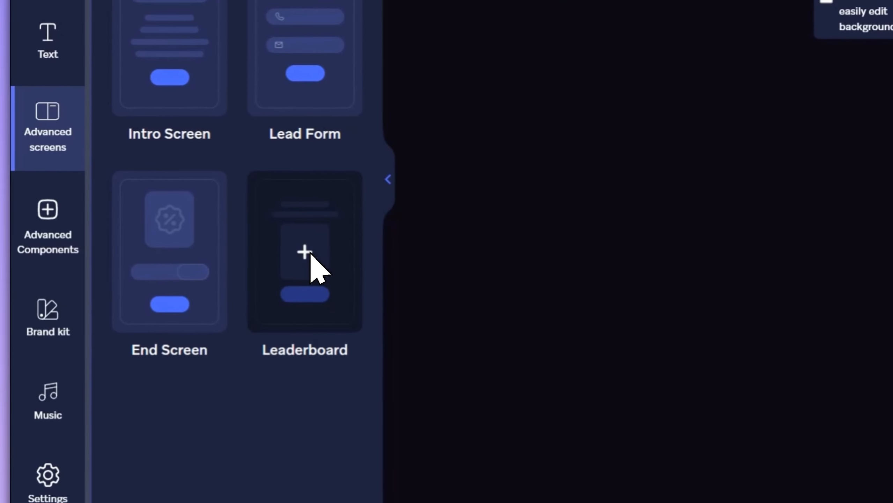
click(311, 254)
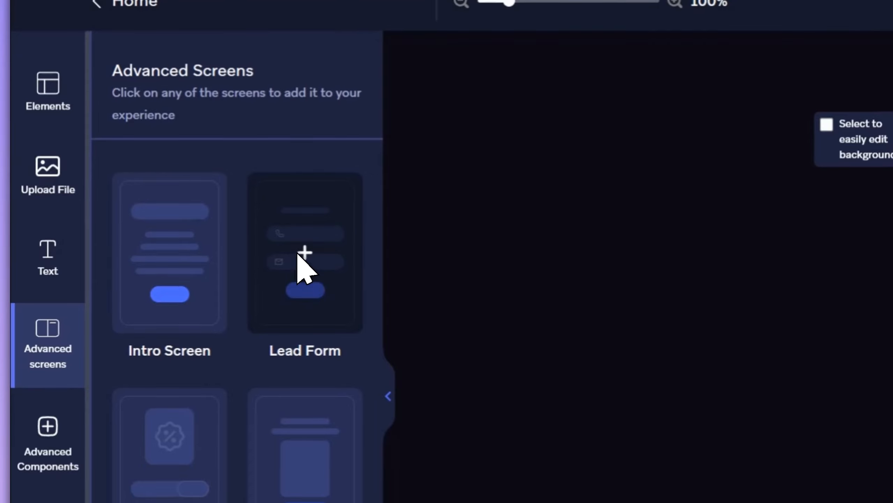
click(299, 257)
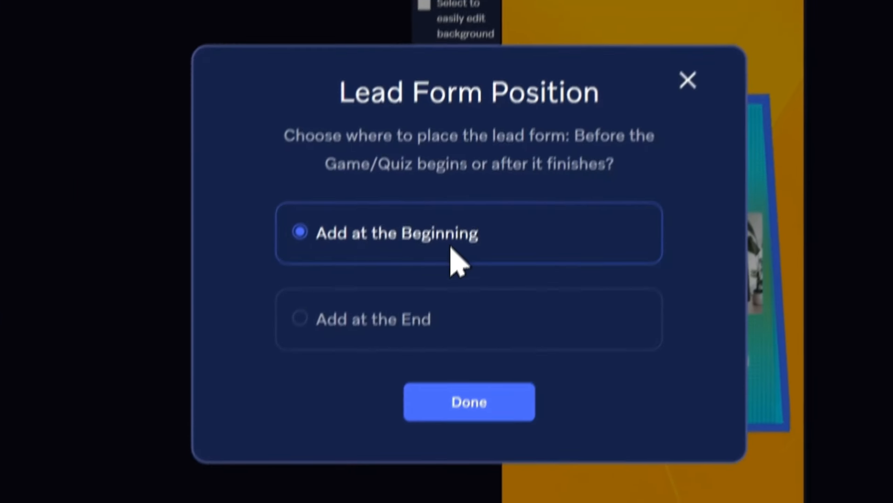
click(444, 244)
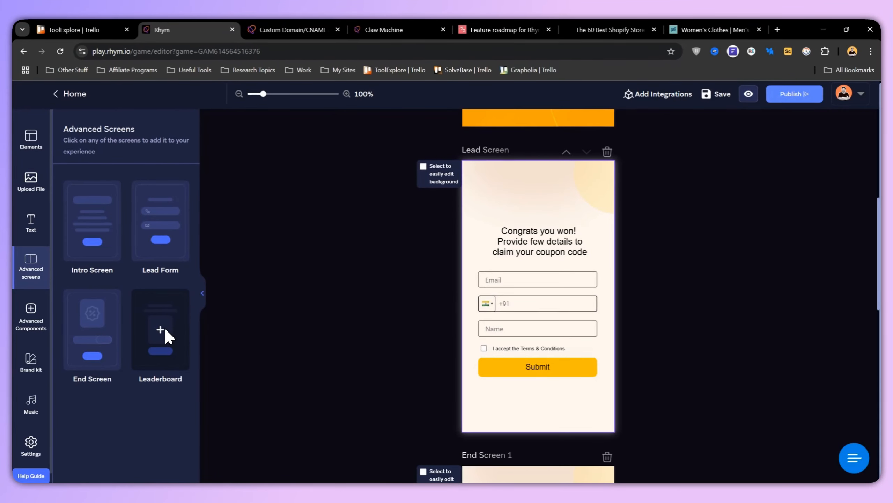
- Try to add a Leaderboard screen and return to editing without upgrading the plan
click(165, 329)
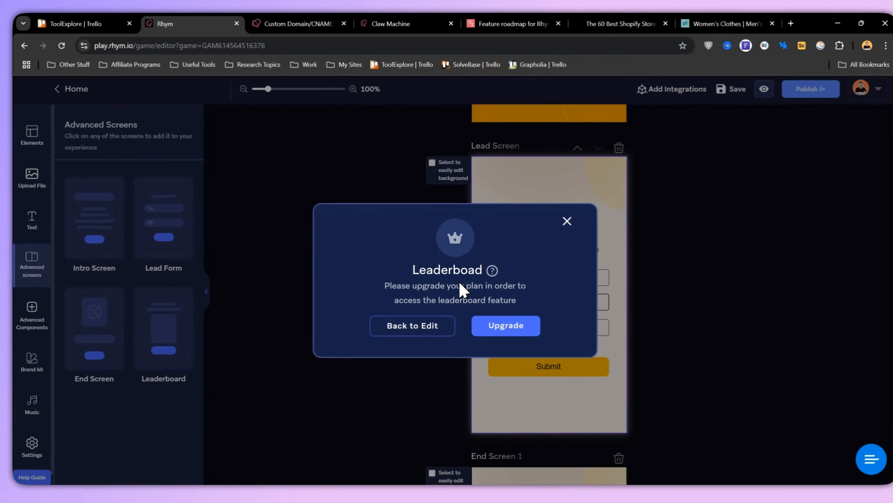
click(281, 306)
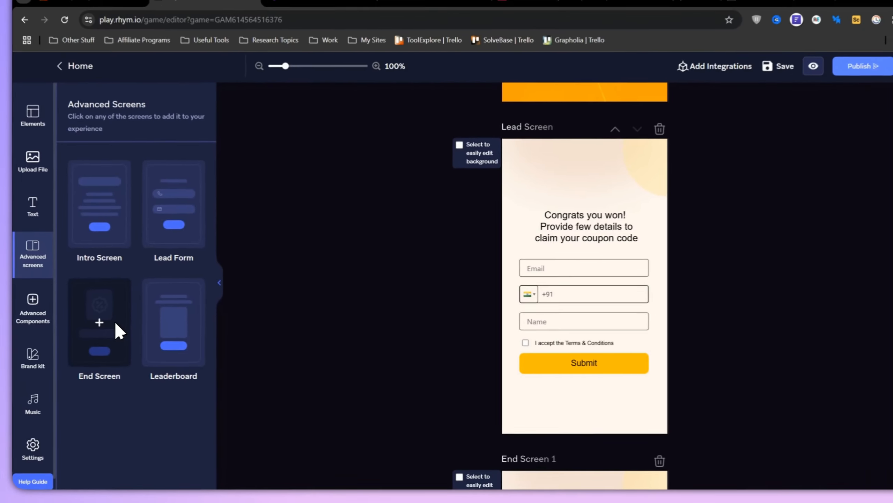
- Add further end screens up to End Screen 6 and delete End Screen 6
click(114, 306)
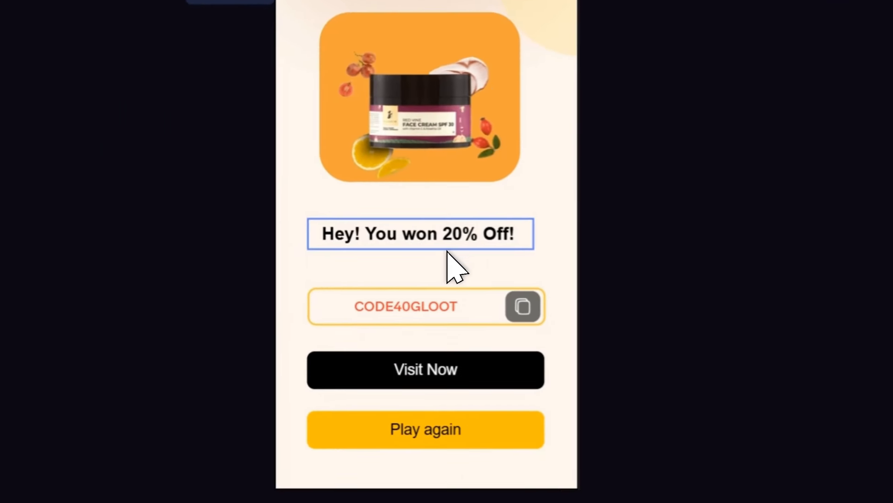
scroll(778, 266, down, 15)
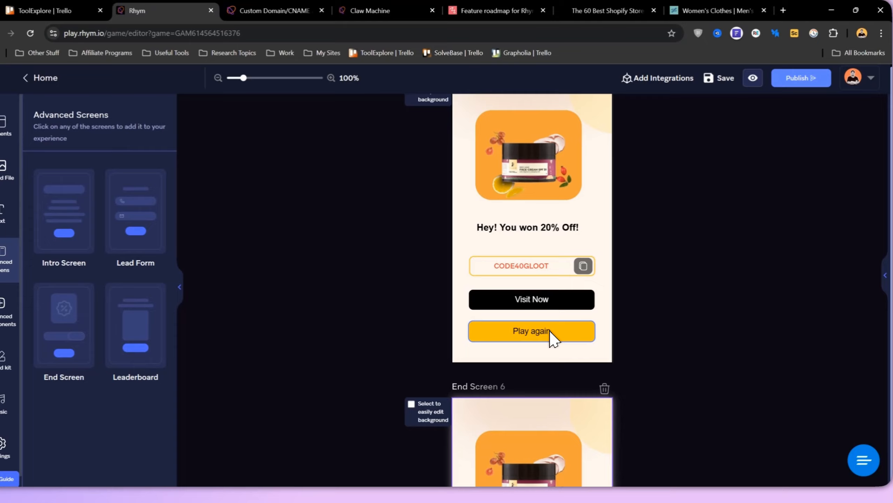
scroll(553, 338, down, 5)
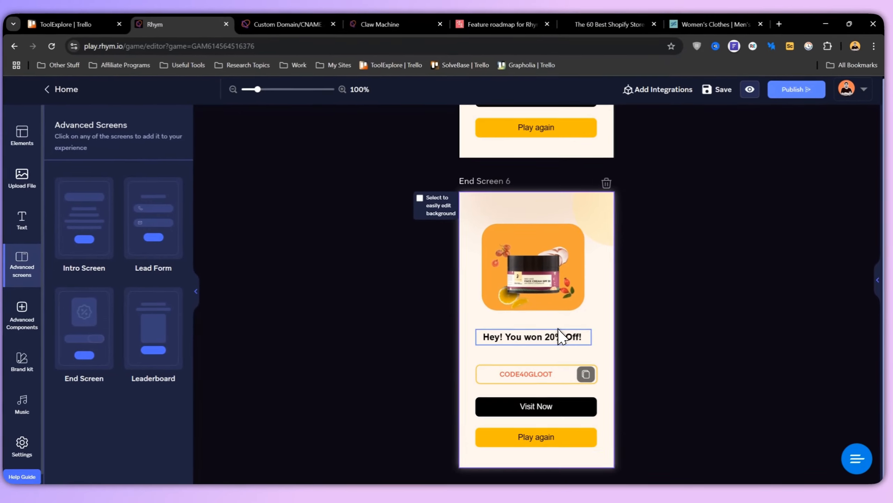
scroll(565, 257, up, 4)
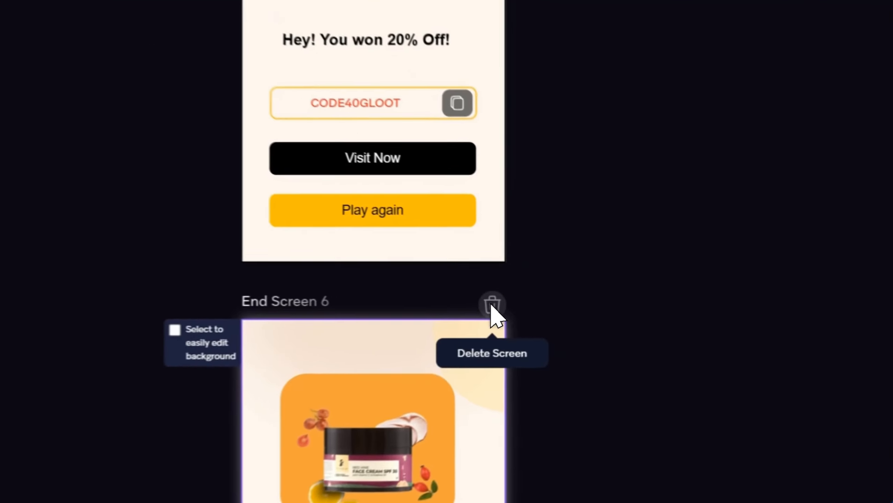
click(607, 320)
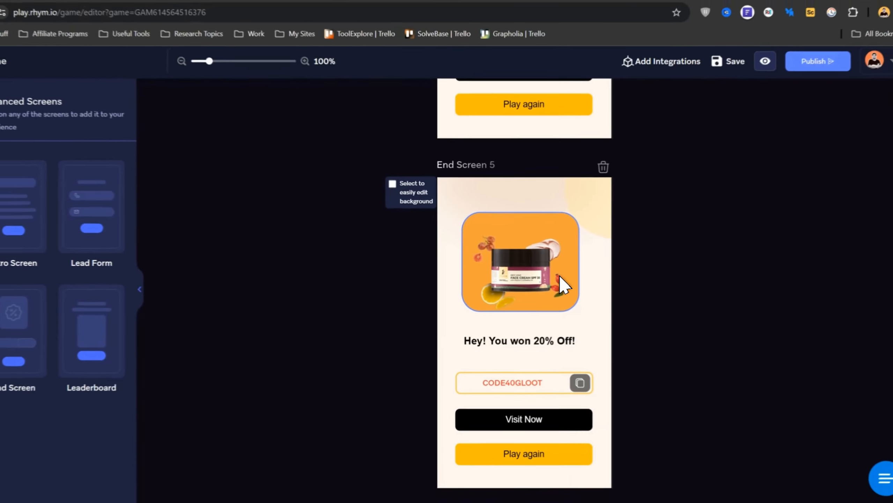
- Add a Title 1 text to the Start Screen, in the empty area above the Start button
scroll(560, 282, up, 15)
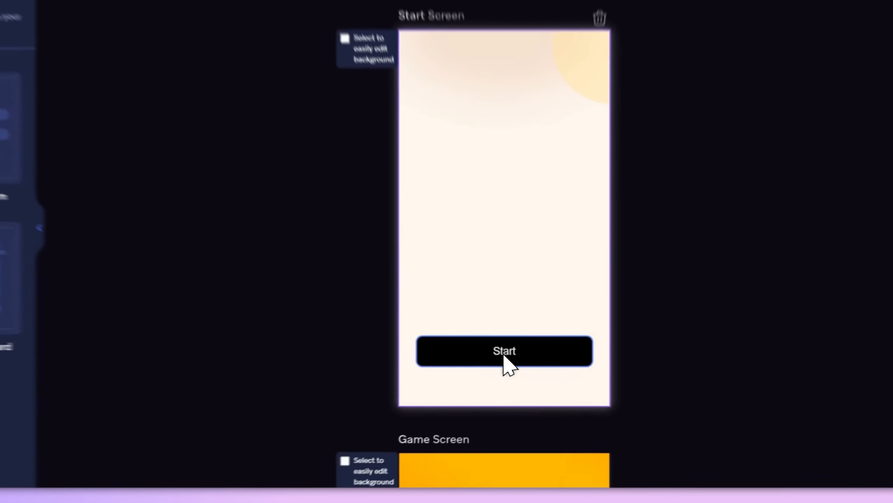
click(537, 387)
click(494, 83)
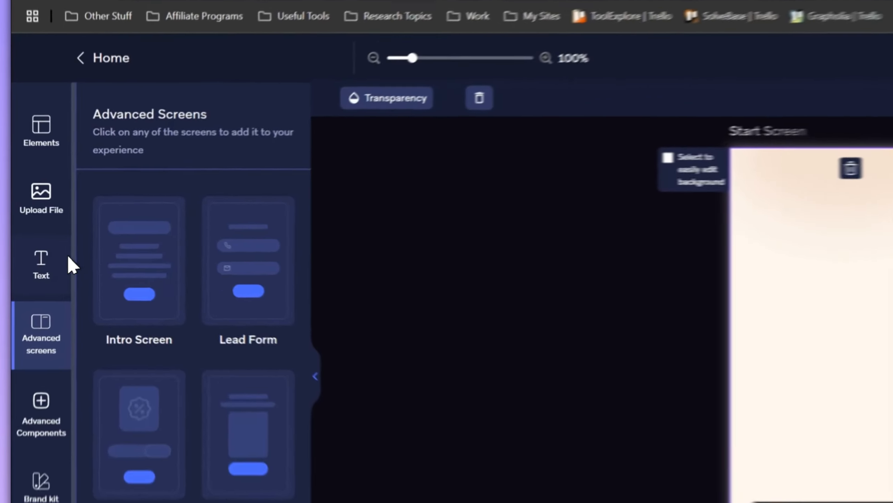
click(32, 225)
click(134, 142)
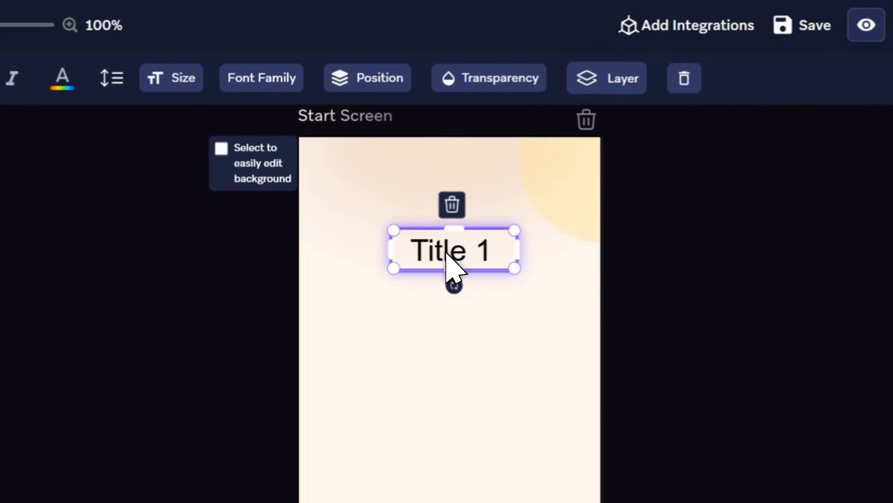
- Replace the Start Screen title text with PLAY THE GAME and enlarge its text box above the middle of the screen
text(PLAY THE GA)
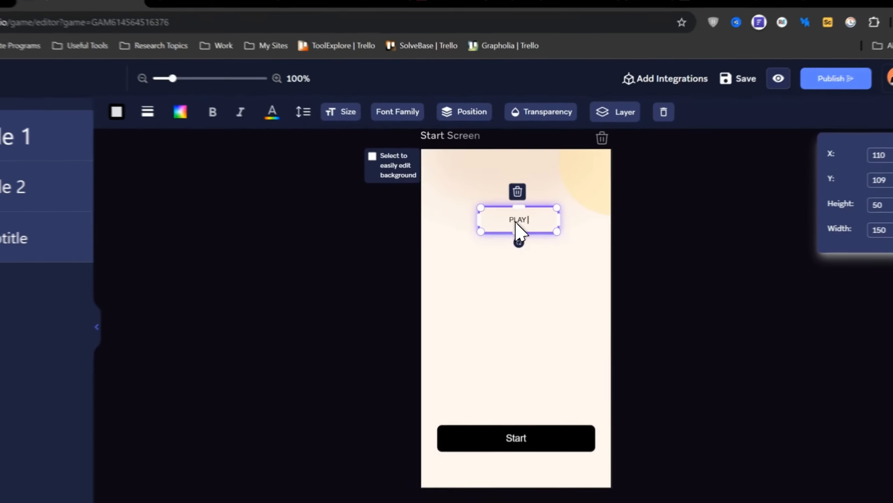
text(ME)
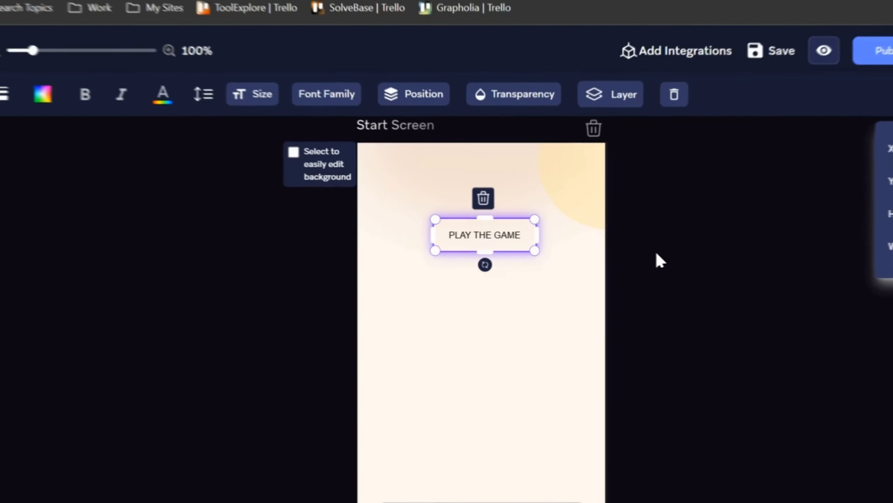
click(592, 237)
drag(455, 256, 472, 231)
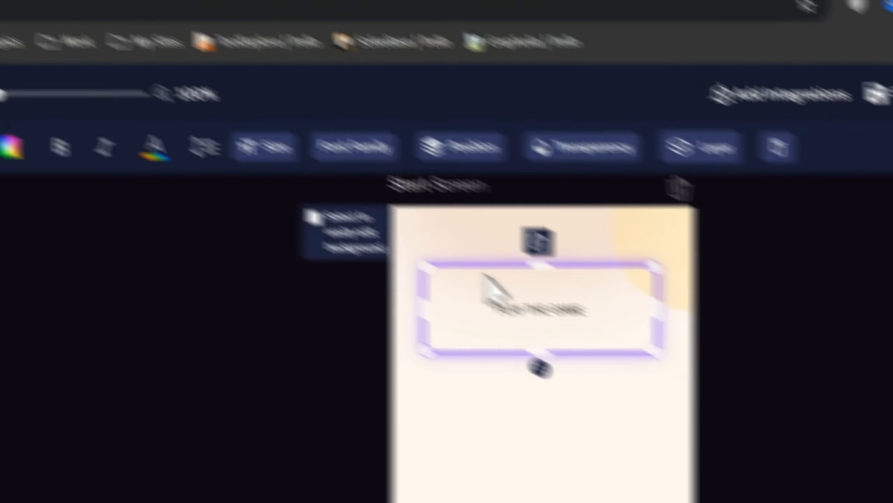
click(215, 80)
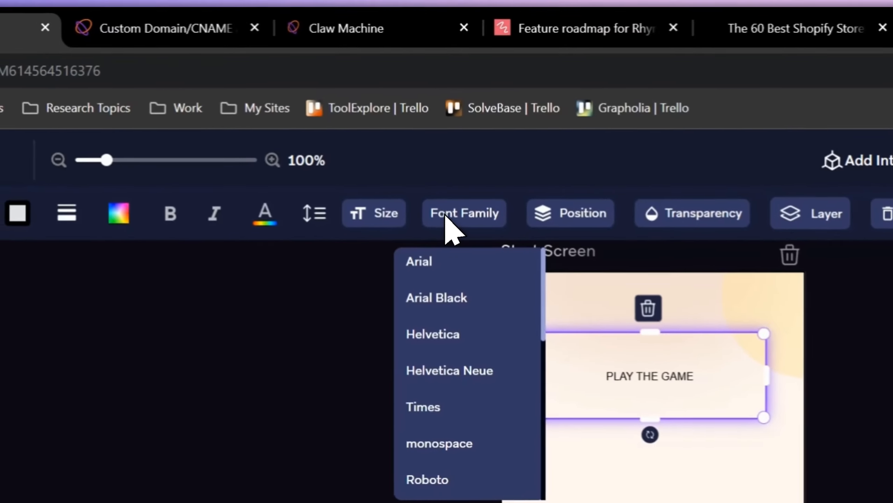
click(449, 258)
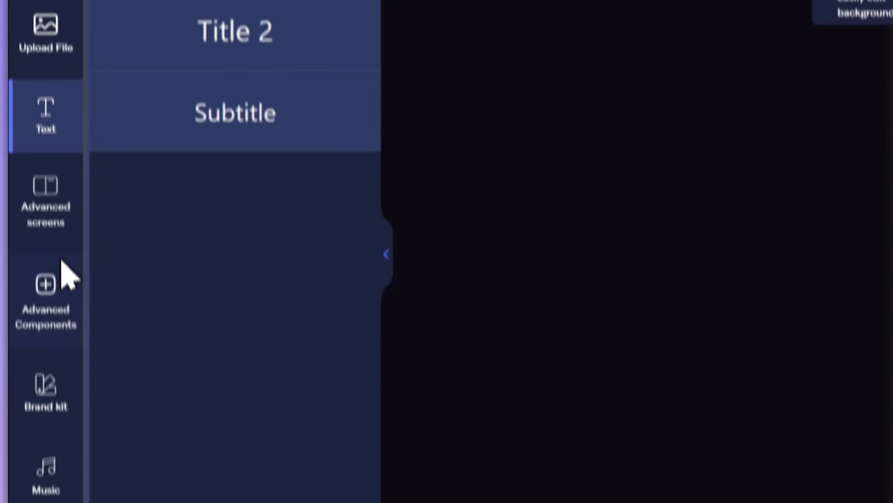
- Add the dancing frog GIF from Giphy to the Start Screen, positioned and enlarged between the title and the Start button
click(47, 294)
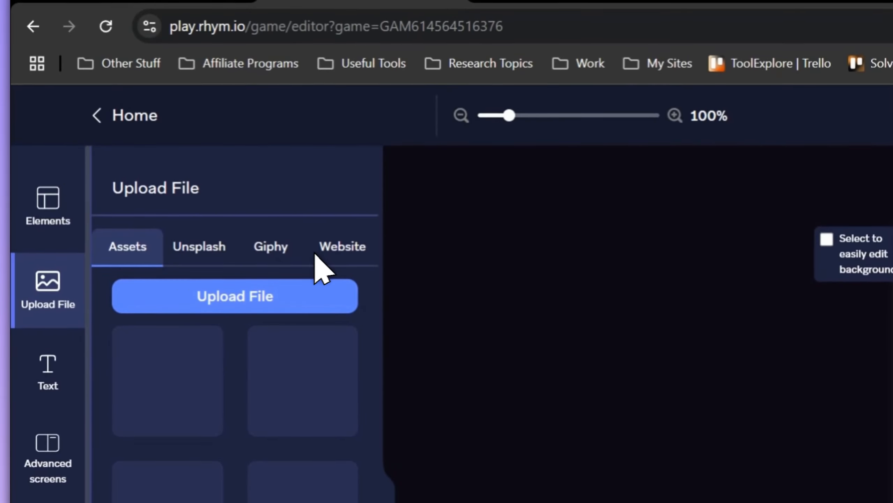
click(273, 248)
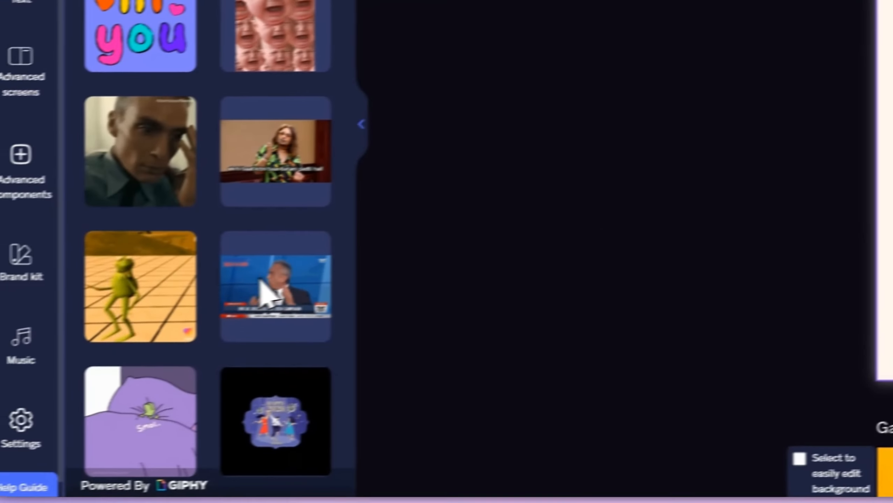
click(141, 287)
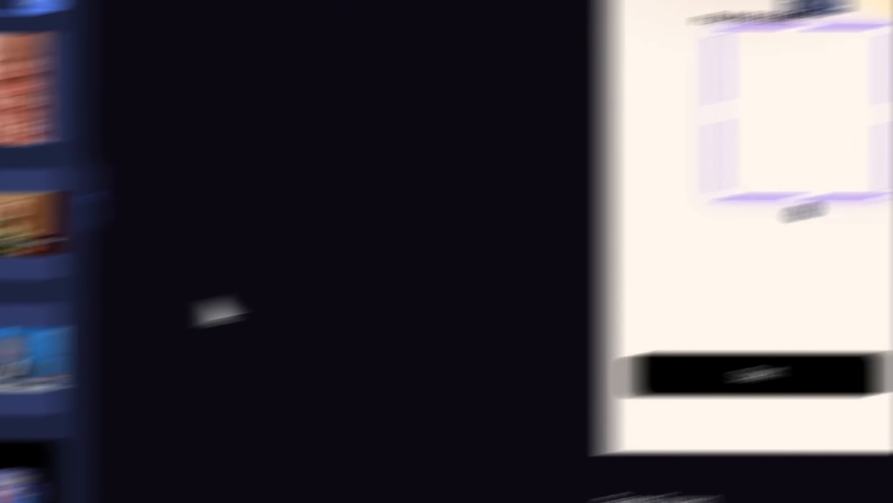
drag(472, 232, 407, 279)
drag(385, 284, 428, 336)
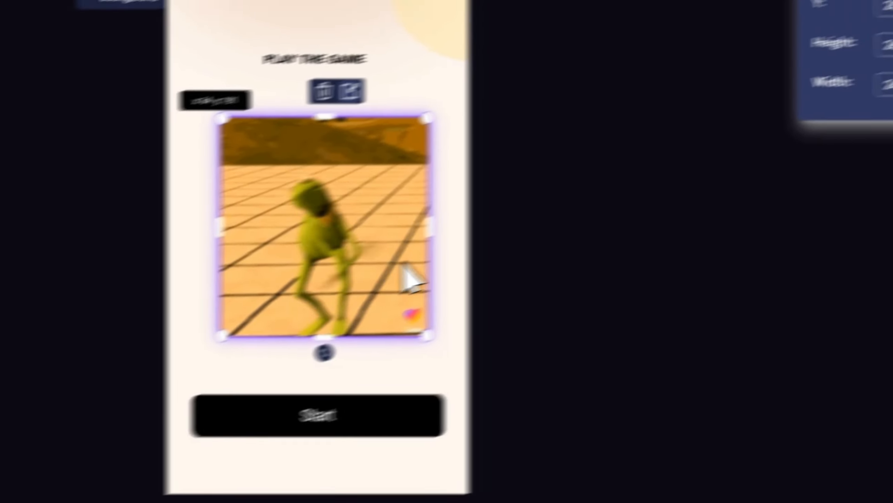
click(554, 246)
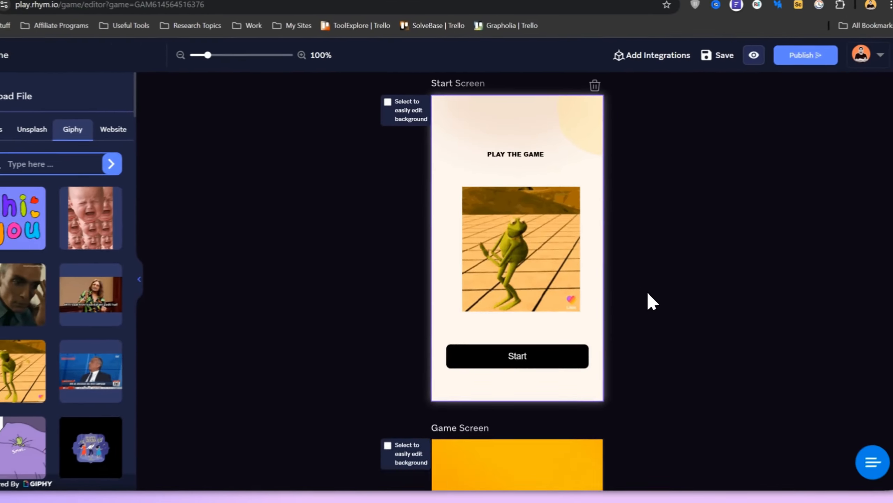
- Delete the Title 1 text beneath the product image on End Screen 1
scroll(651, 301, down, 10)
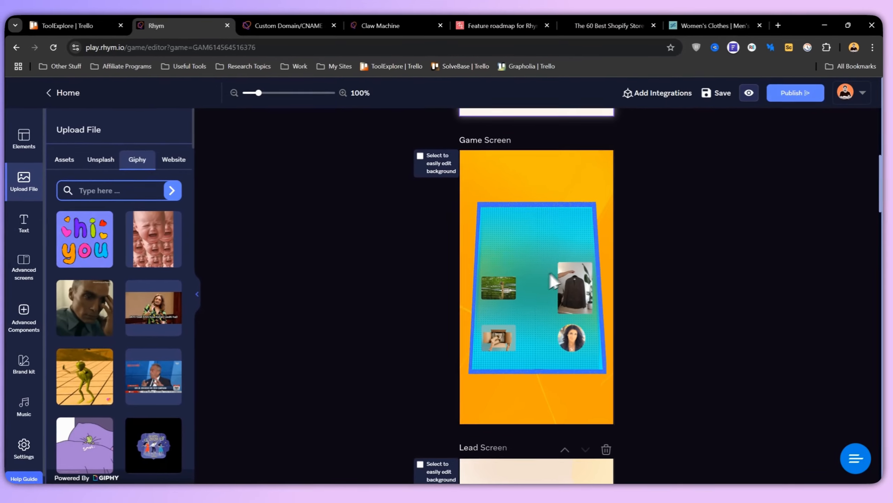
scroll(502, 263, down, 5)
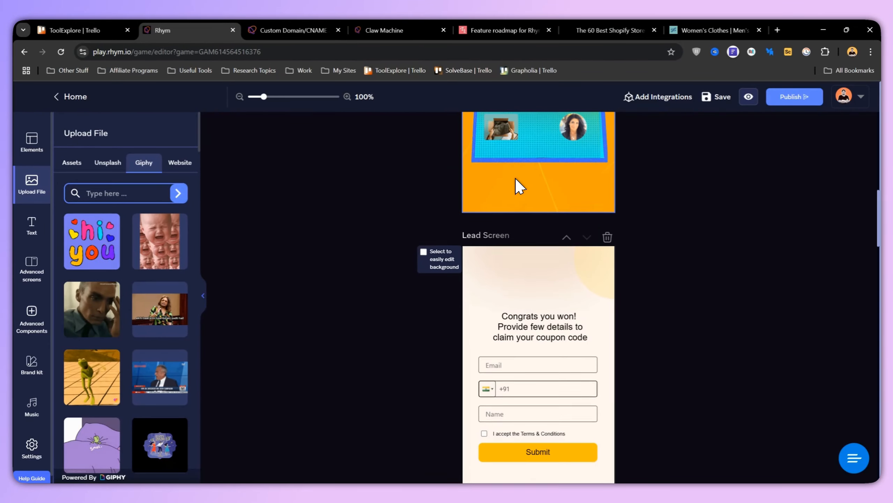
scroll(516, 179, down, 2)
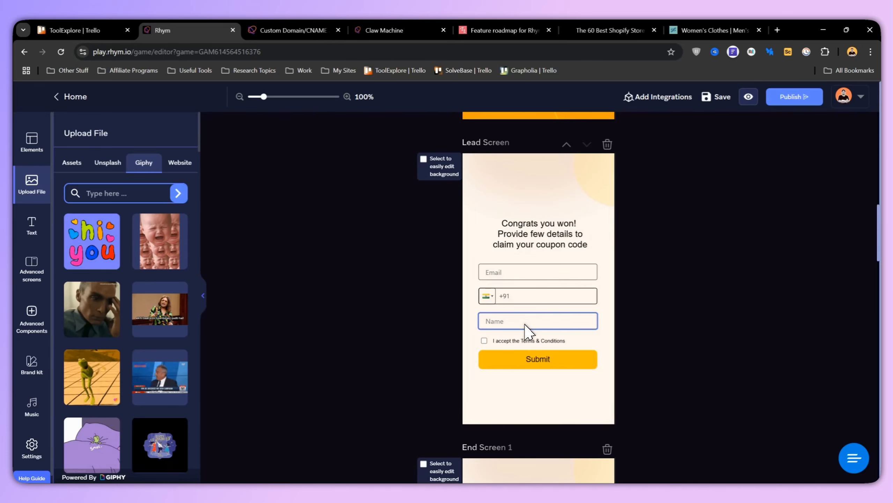
scroll(535, 312, down, 6)
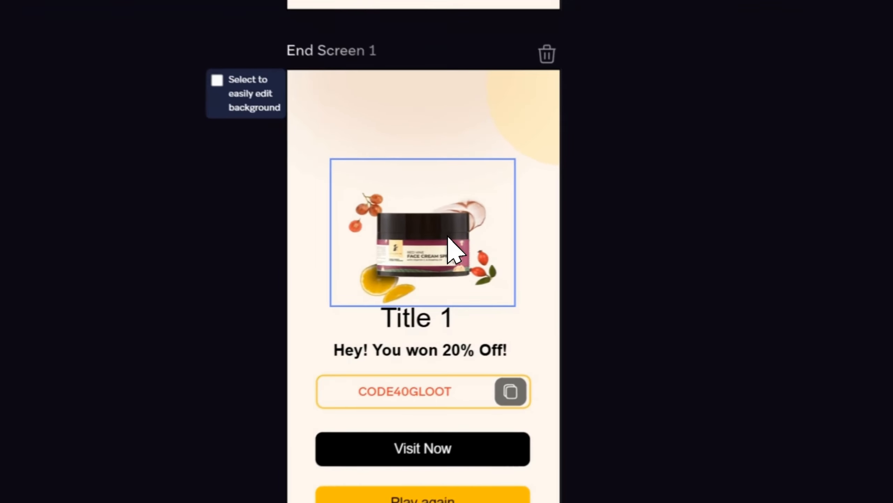
click(553, 232)
click(441, 262)
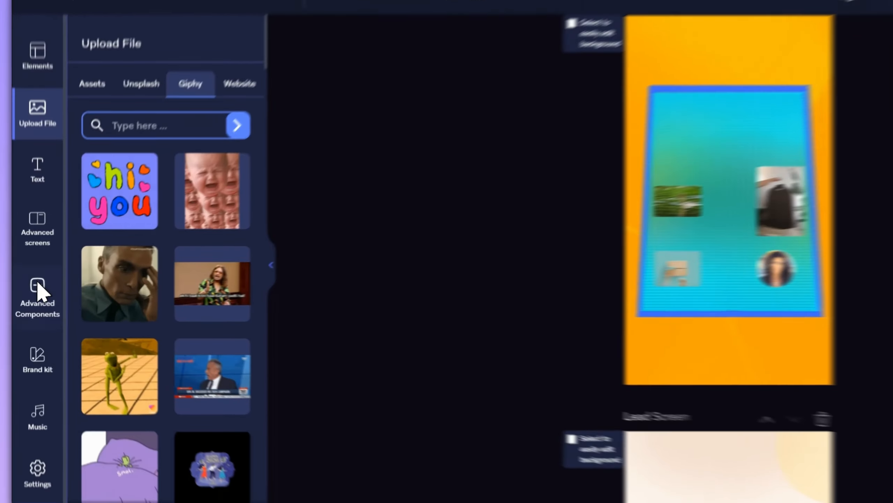
- Add a CTA button from the advanced components to End Screen 1 and place it above the product image
click(33, 310)
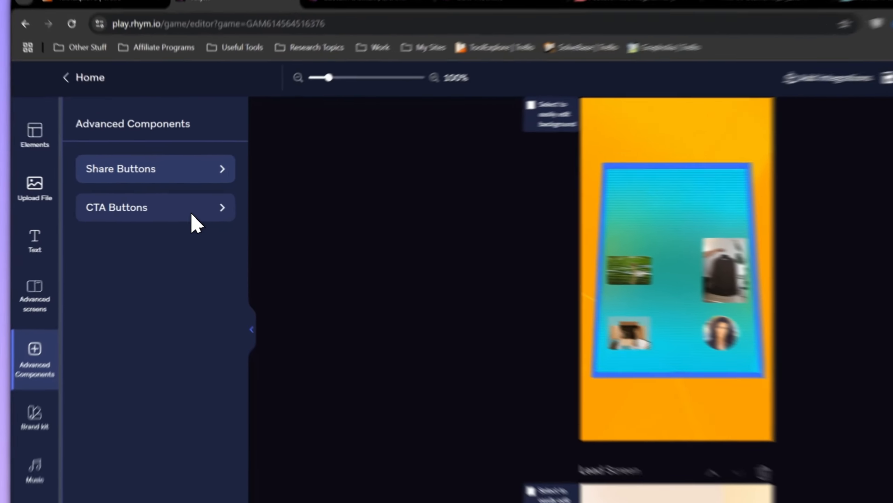
click(192, 215)
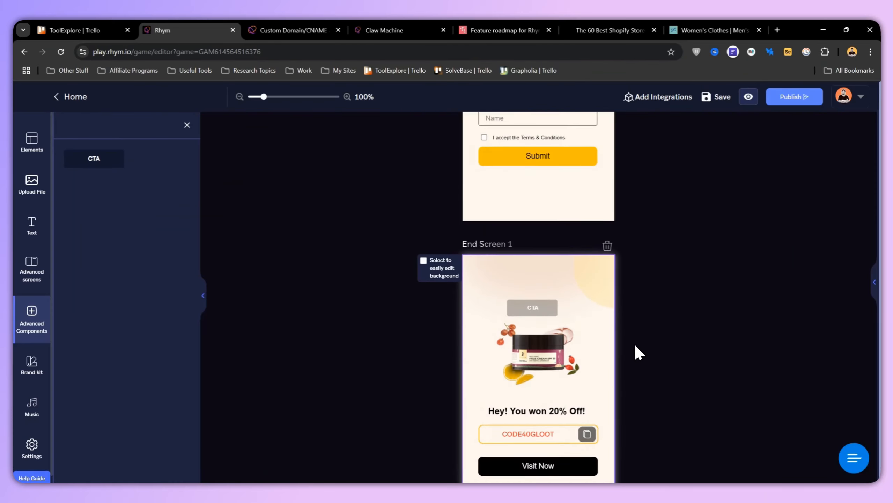
scroll(634, 344, down, 15)
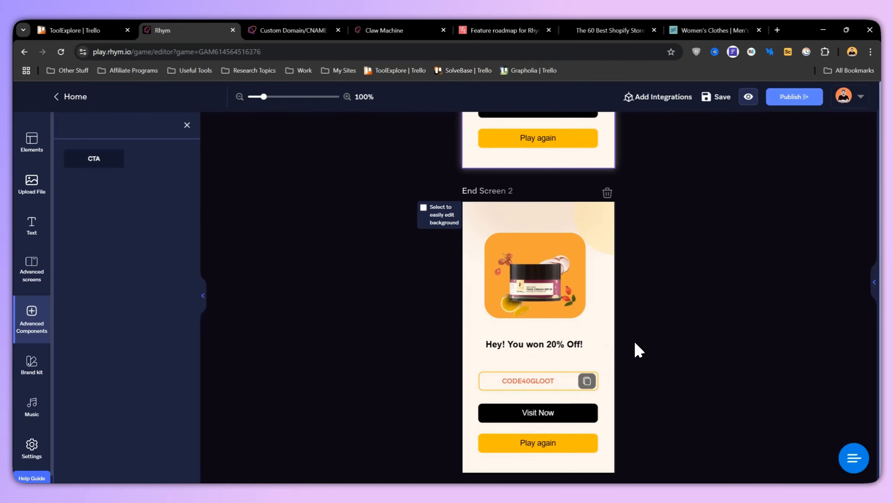
scroll(632, 337, up, 10)
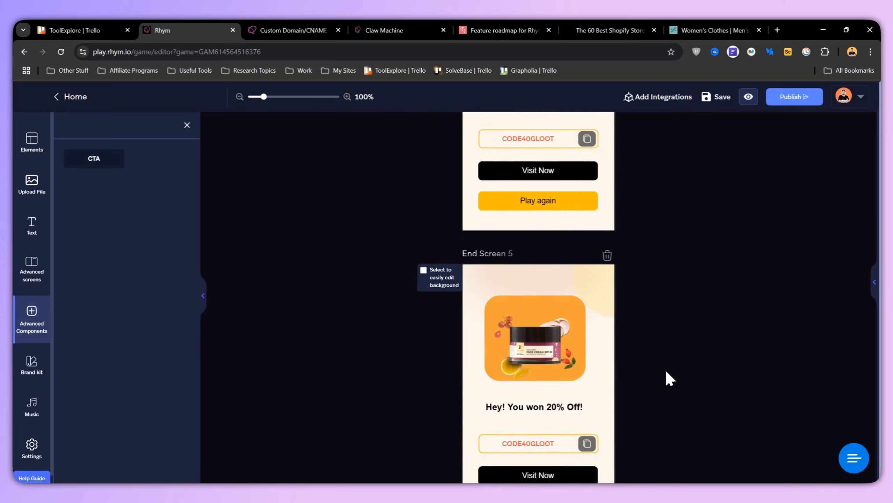
scroll(639, 374, up, 2)
scroll(637, 372, down, 7)
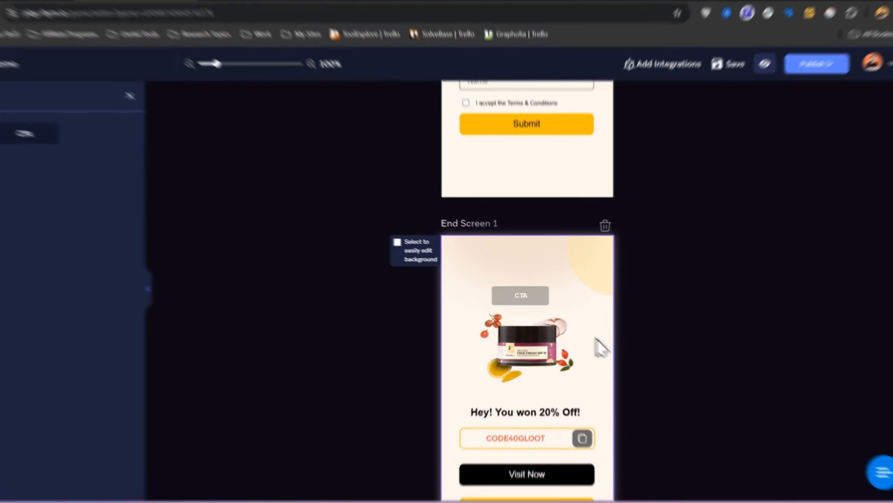
click(529, 292)
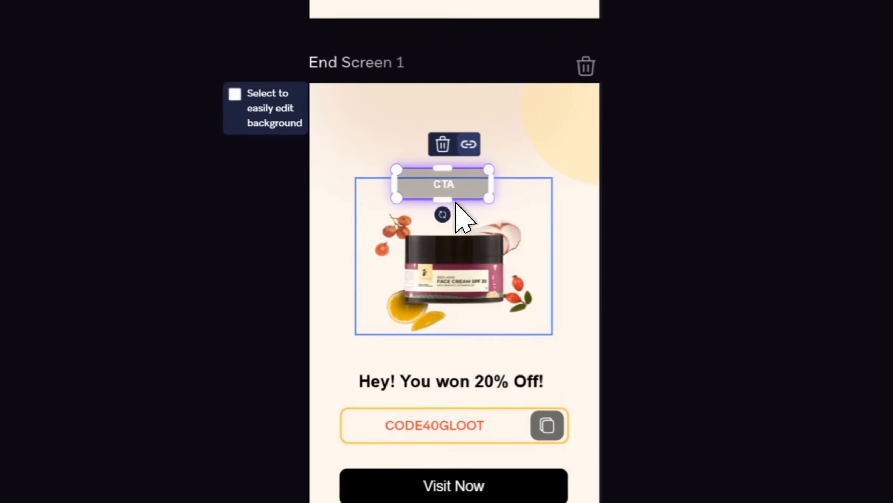
drag(457, 180, 470, 165)
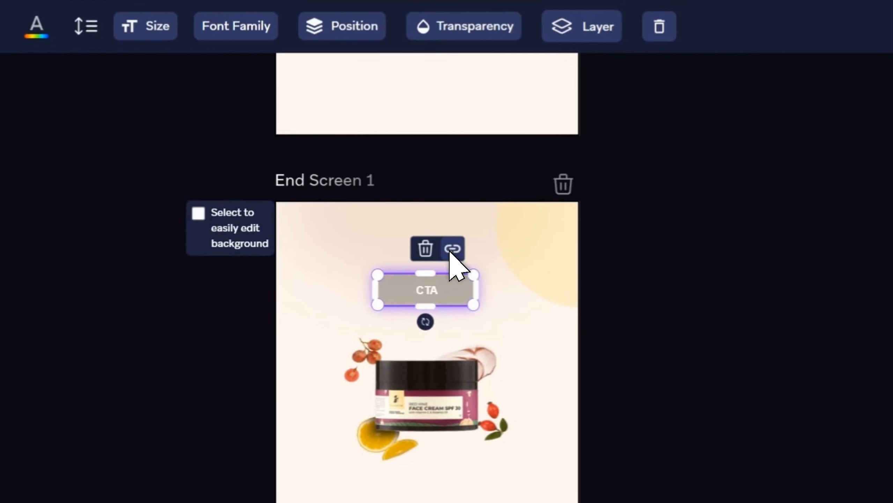
- Open the link settings of the CTA button on End Screen 1 and set the link to open in the same tab
click(451, 249)
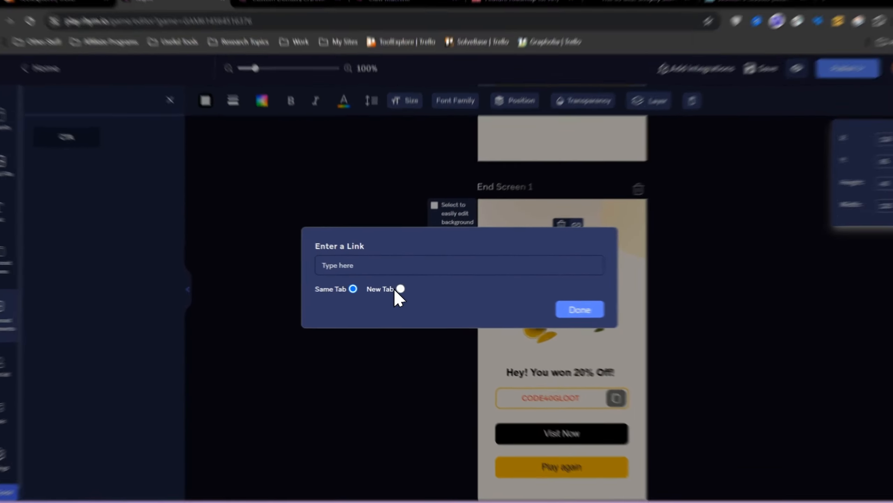
click(400, 289)
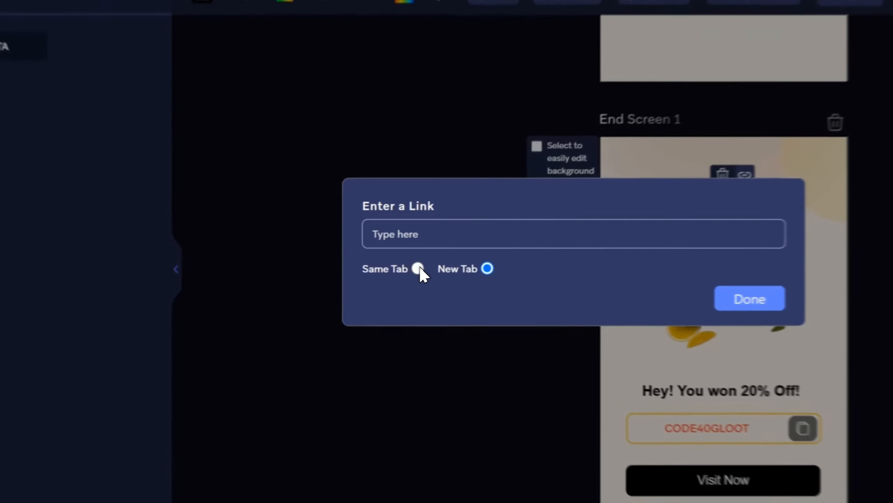
click(351, 293)
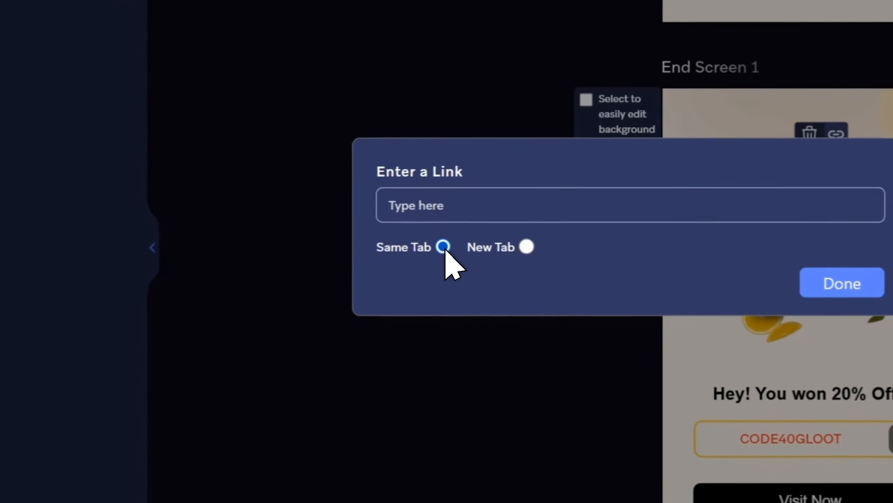
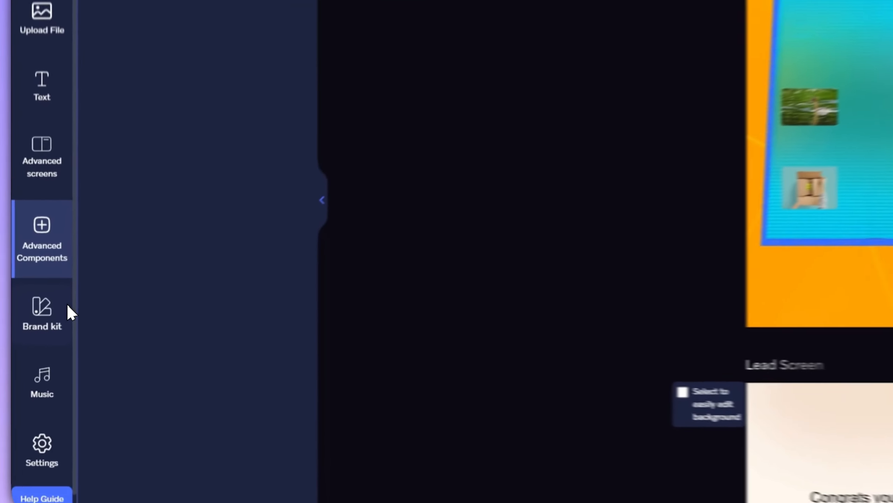
- View the Brand kit and Music features of the game editor
click(40, 366)
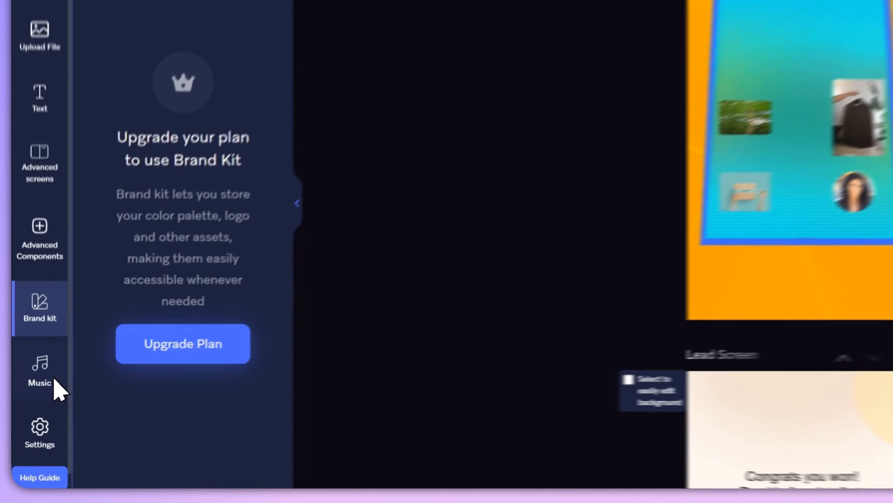
click(41, 402)
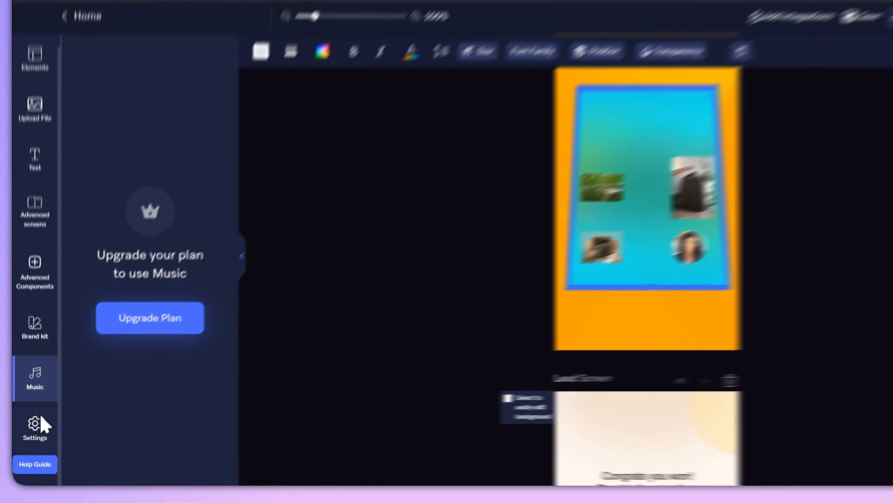
- Set the language of the auto-generated in-game text to Dutch in the game settings
click(33, 448)
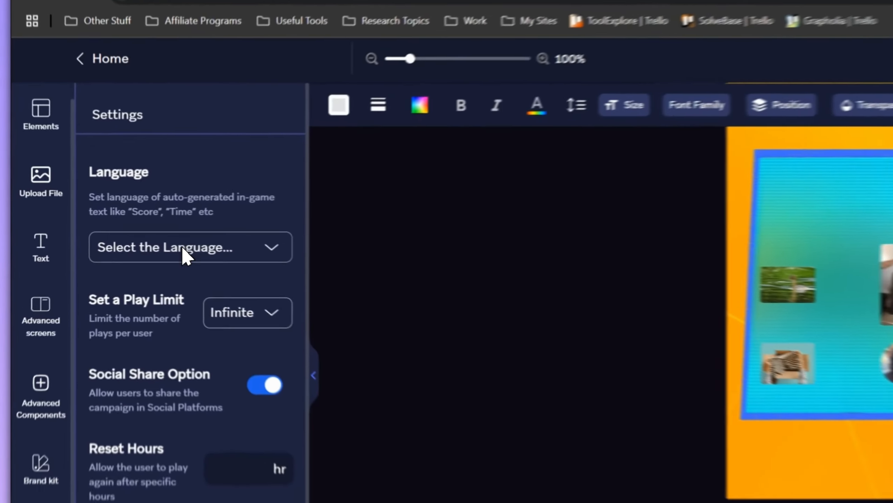
click(121, 212)
scroll(124, 252, down, 2)
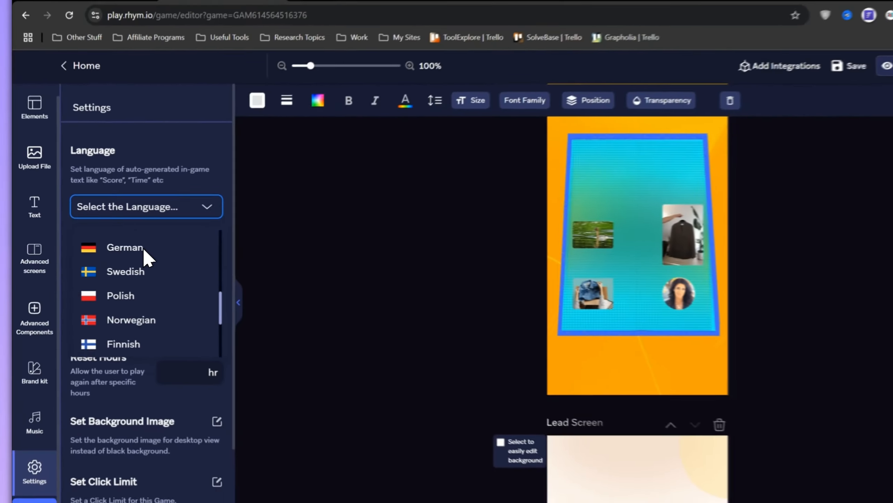
scroll(144, 248, down, 5)
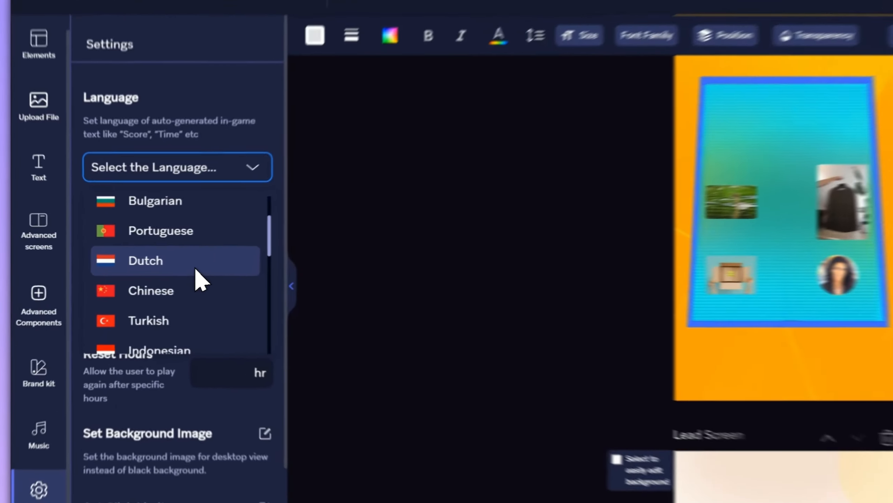
click(195, 269)
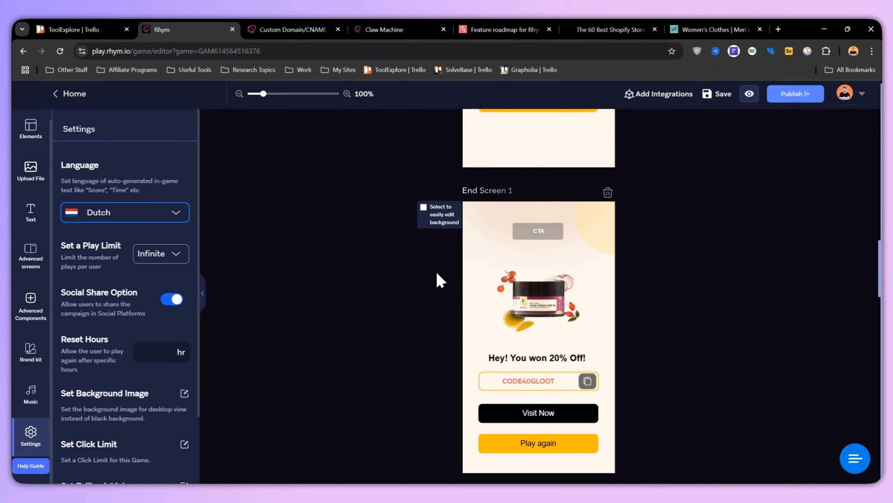
scroll(429, 282, up, 10)
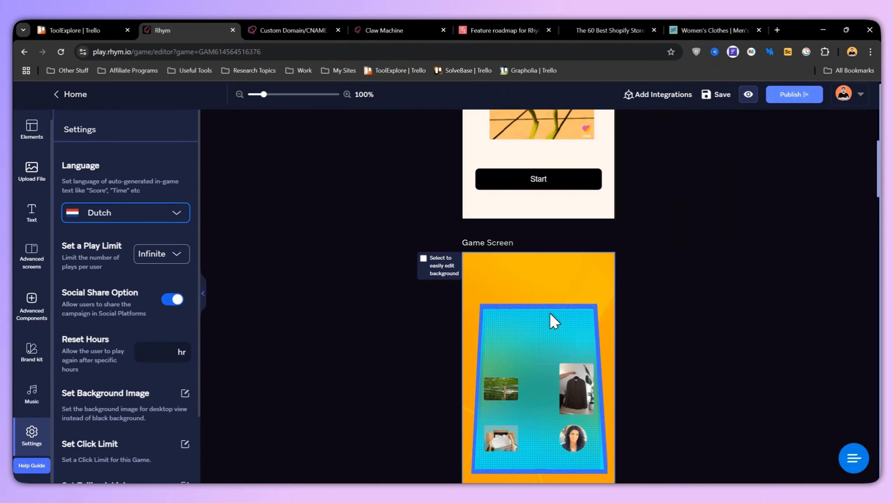
scroll(555, 321, up, 5)
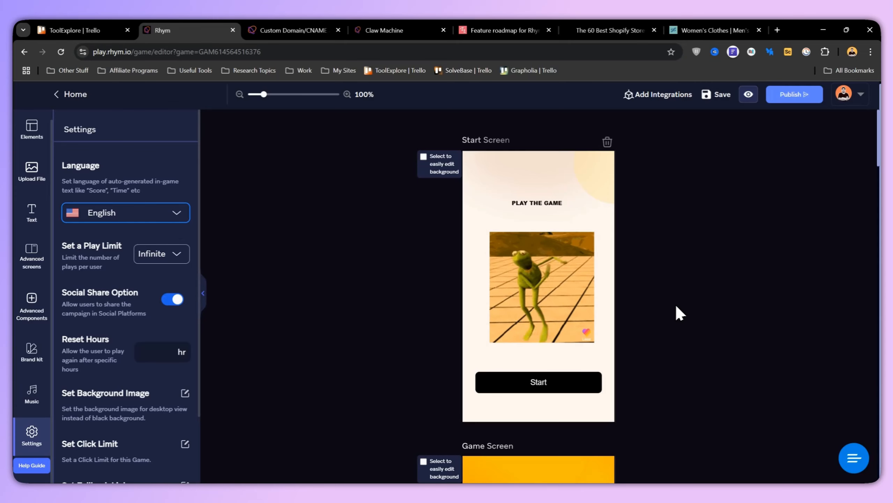
- Examine the available play limits per user in the game settings, keeping Infinite
scroll(676, 307, down, 15)
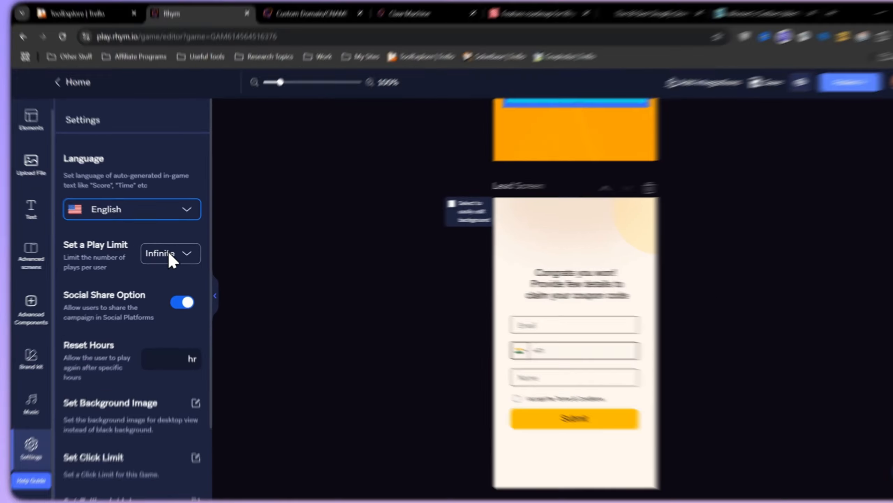
click(169, 253)
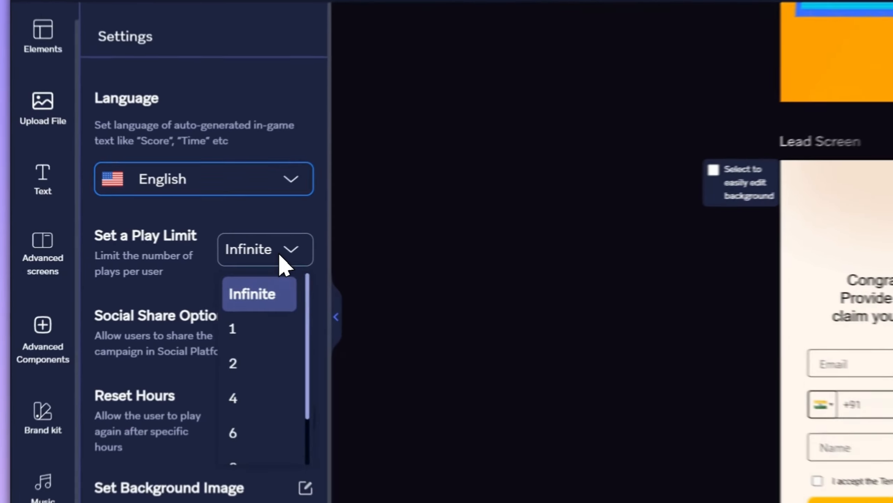
click(303, 299)
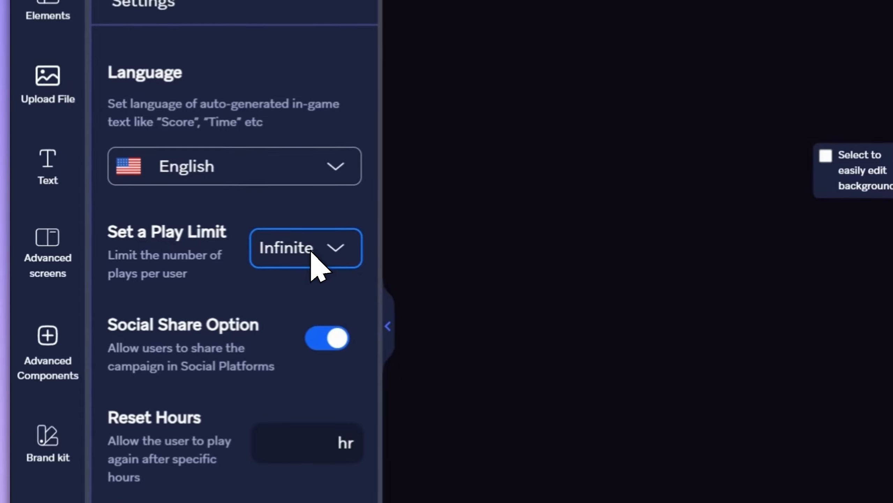
click(297, 250)
click(325, 170)
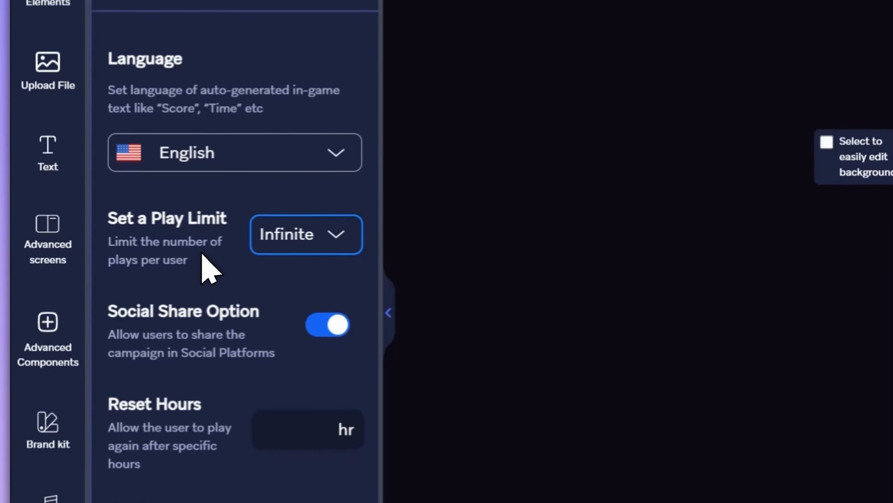
click(336, 229)
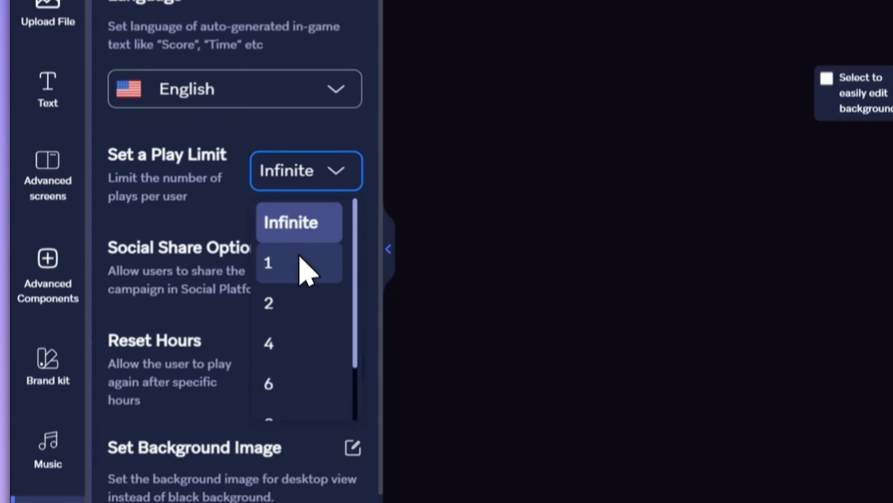
click(337, 242)
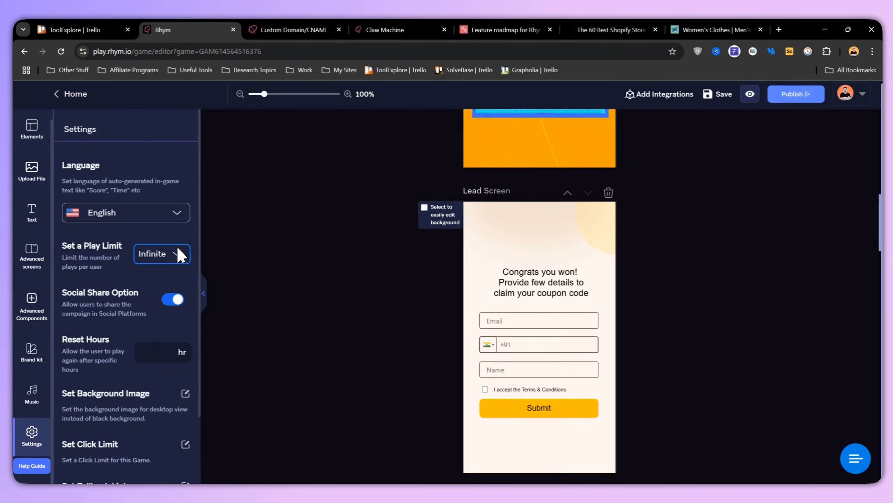
- Inspect the Reset Hours setting and the click limit dialog without entering any values
scroll(131, 265, down, 2)
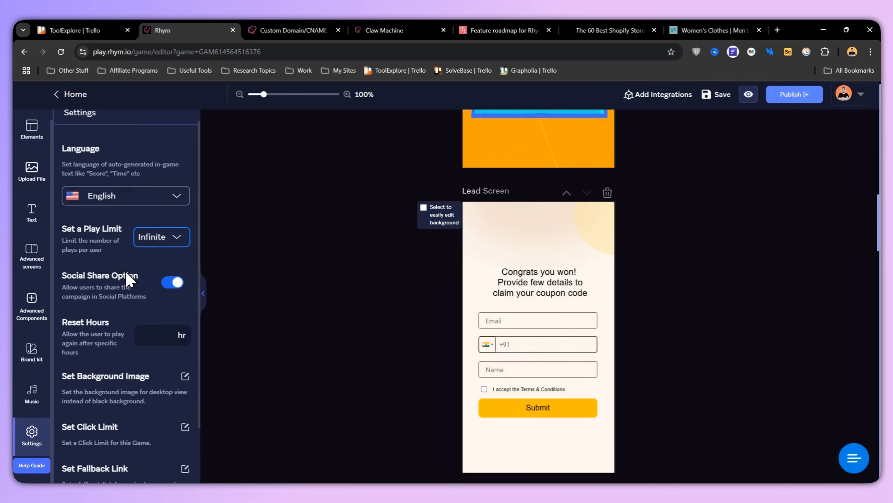
scroll(131, 267, down, 1)
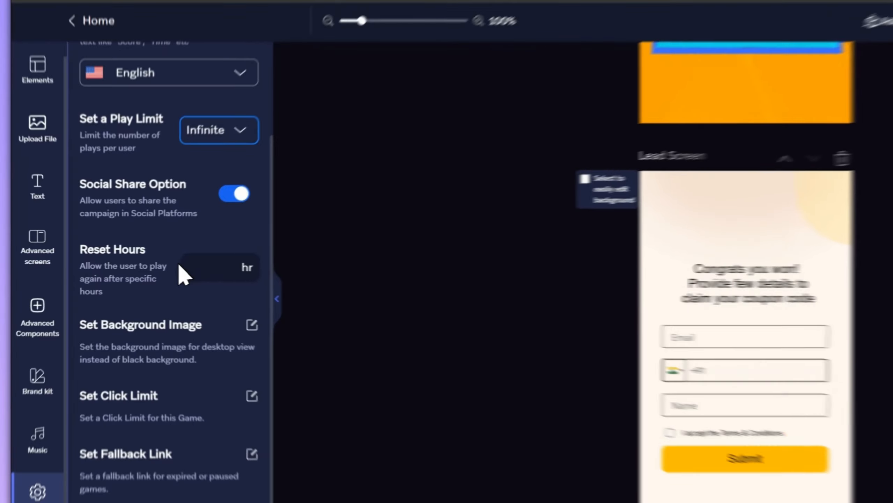
click(159, 271)
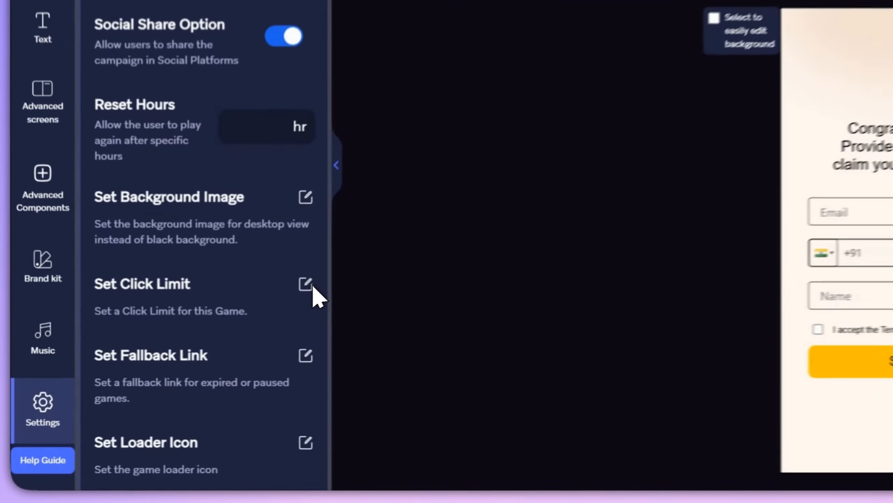
click(311, 285)
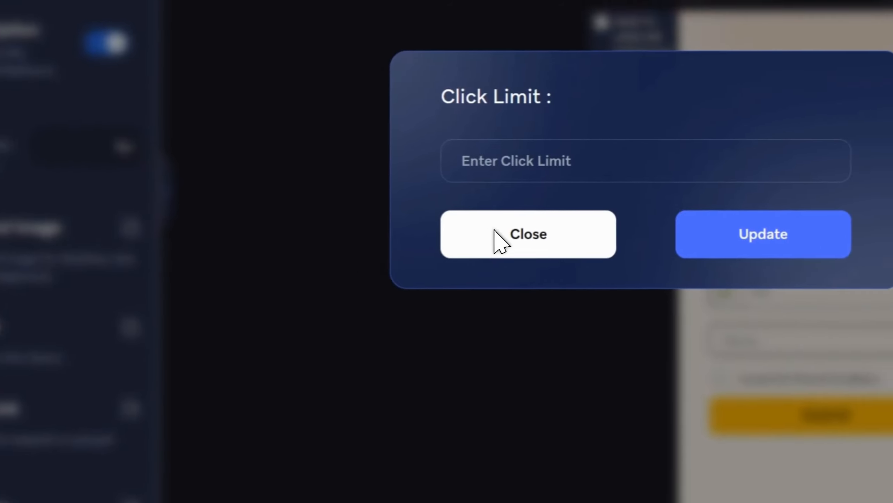
click(496, 232)
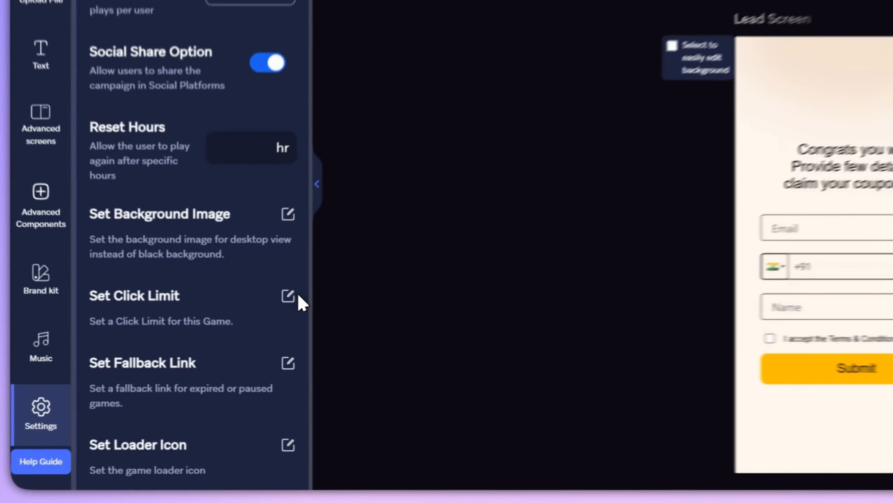
- Set the game's click limit to 3
click(185, 363)
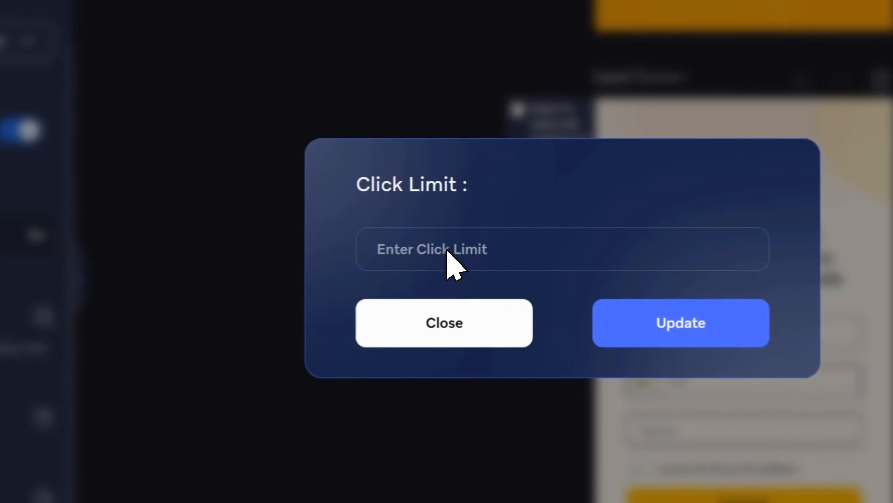
click(447, 251)
text(3)
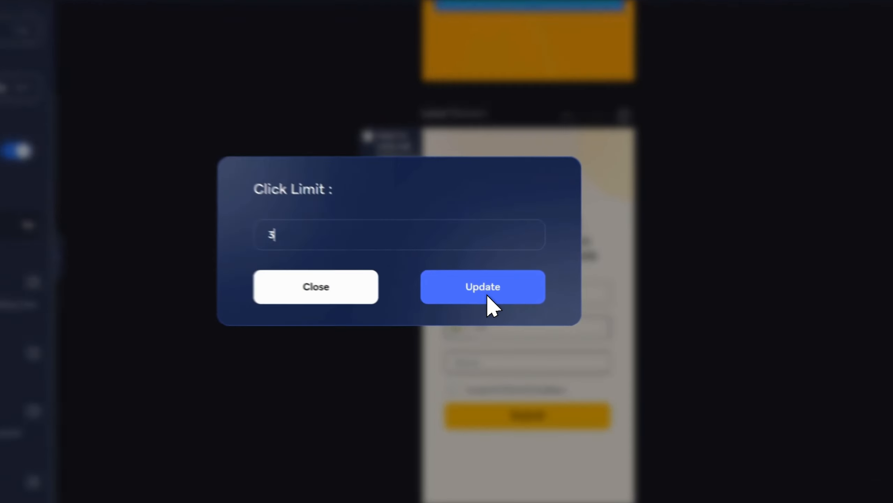
click(512, 322)
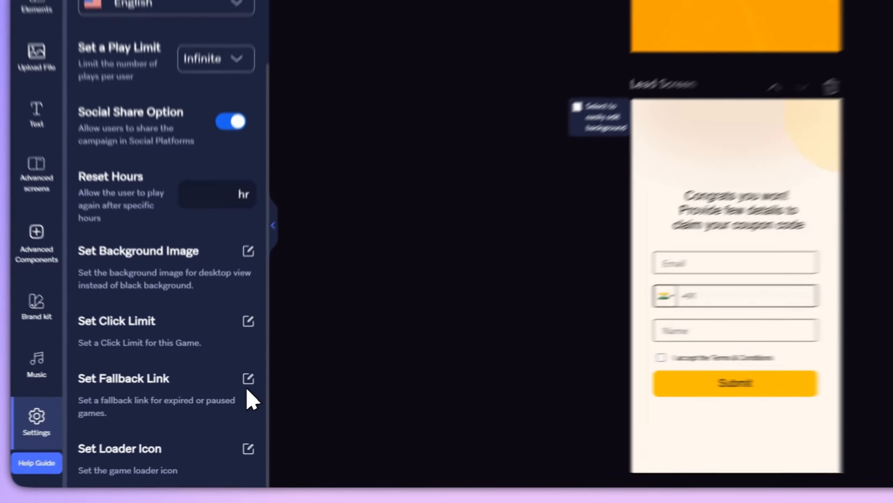
- View the fallback link and loader icon settings, checking the file formats supported for a custom game loader
click(185, 404)
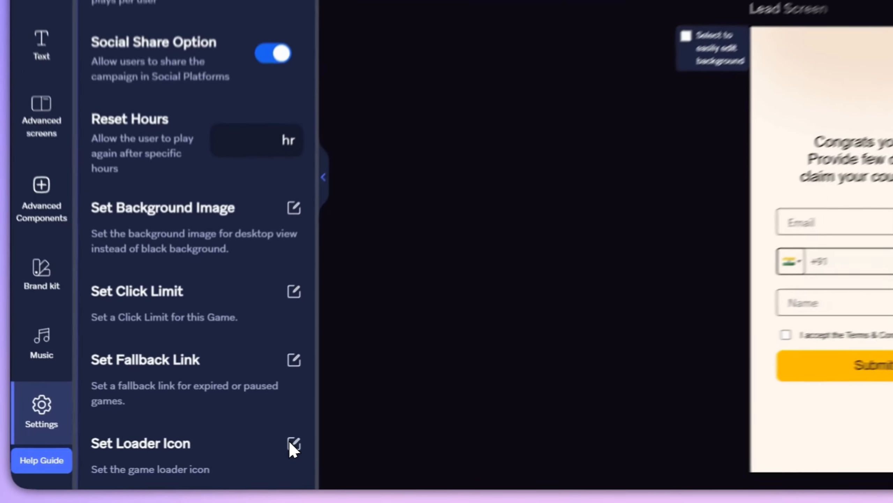
click(184, 455)
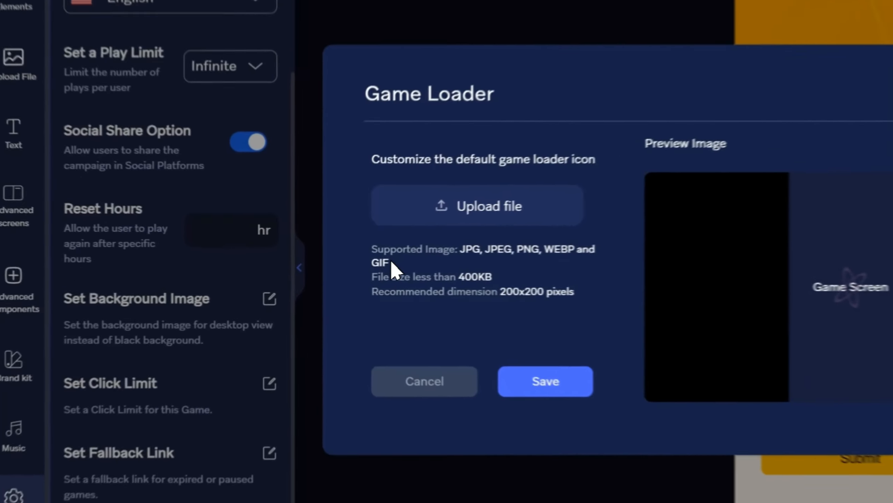
double_click(250, 290)
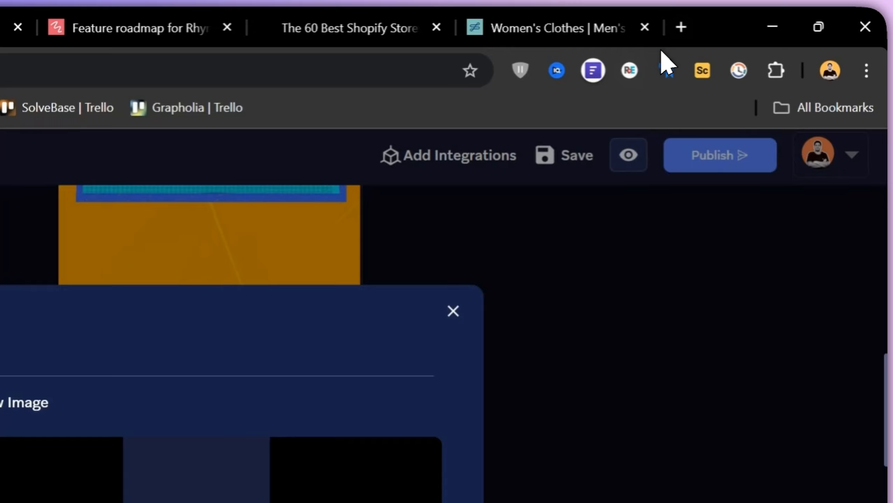
- Search the web for "loader gif" in a new browser tab
click(681, 27)
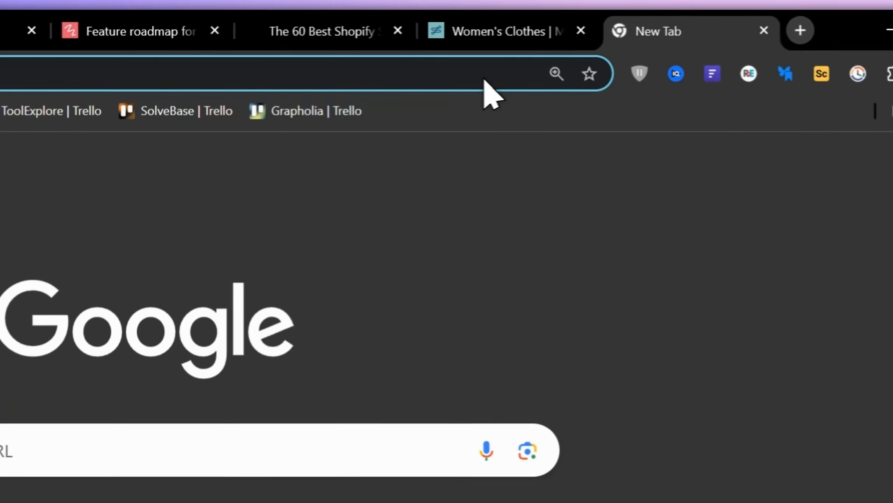
click(310, 71)
text(loader gif)
key(Return)
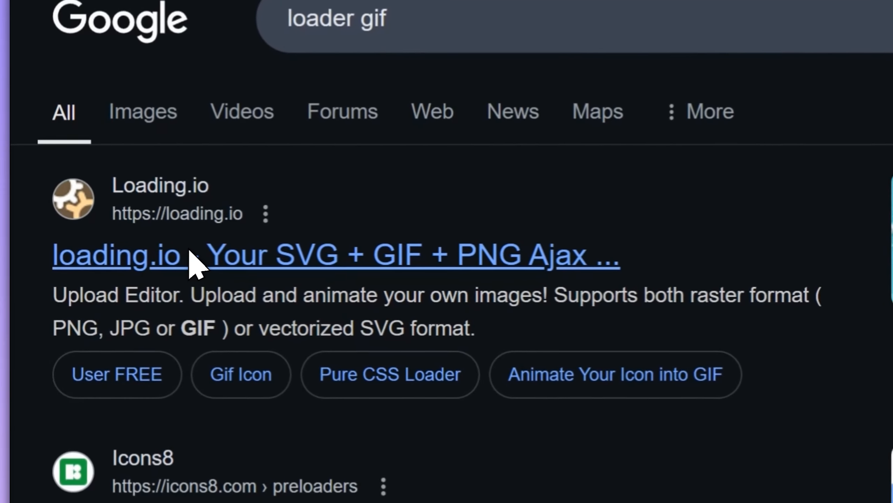
- Open the loading.io site from the search results and select the free red two-arc spinner to preview it
click(191, 263)
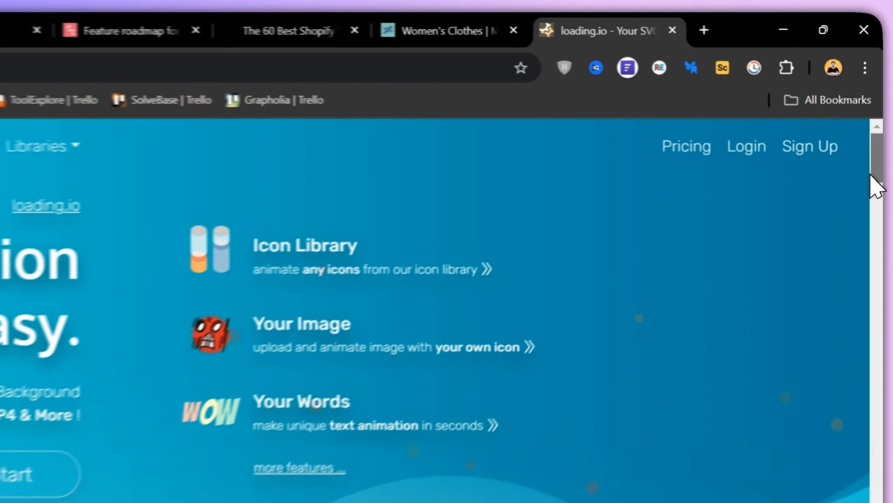
drag(875, 124, 876, 135)
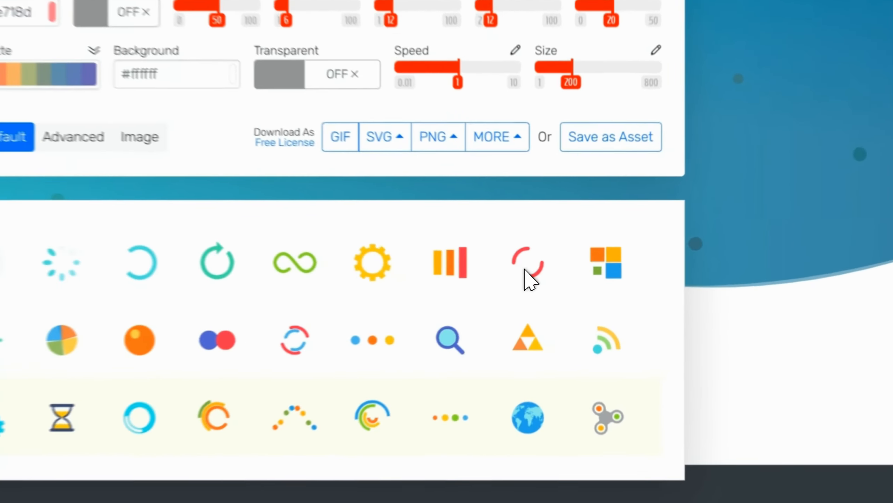
click(628, 300)
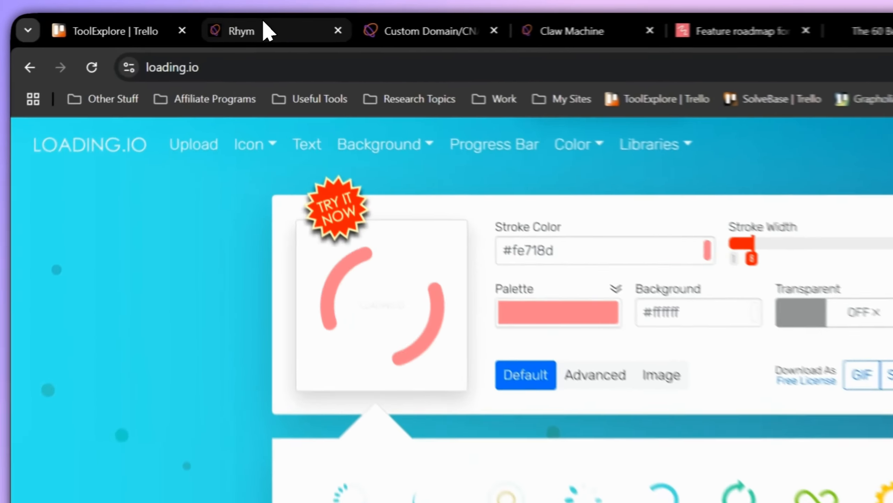
- Switch back to the Rhym editor, open the game preview and start the game from its Start Screen
click(149, 30)
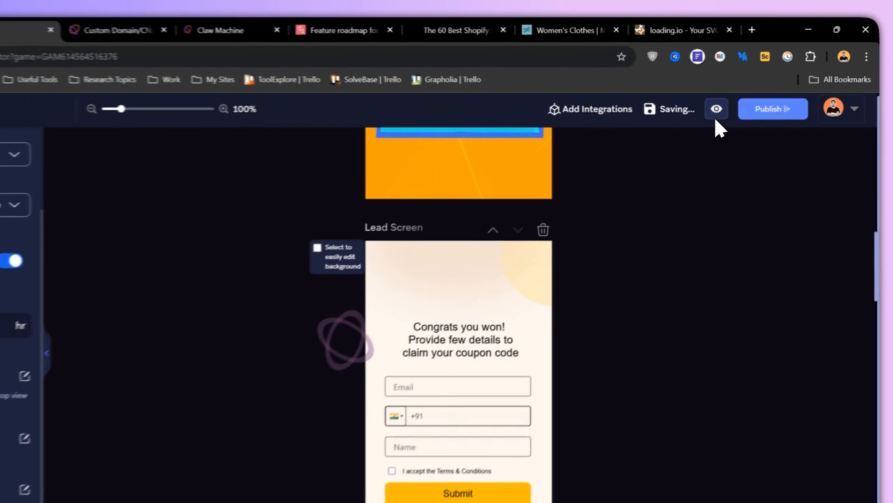
click(643, 143)
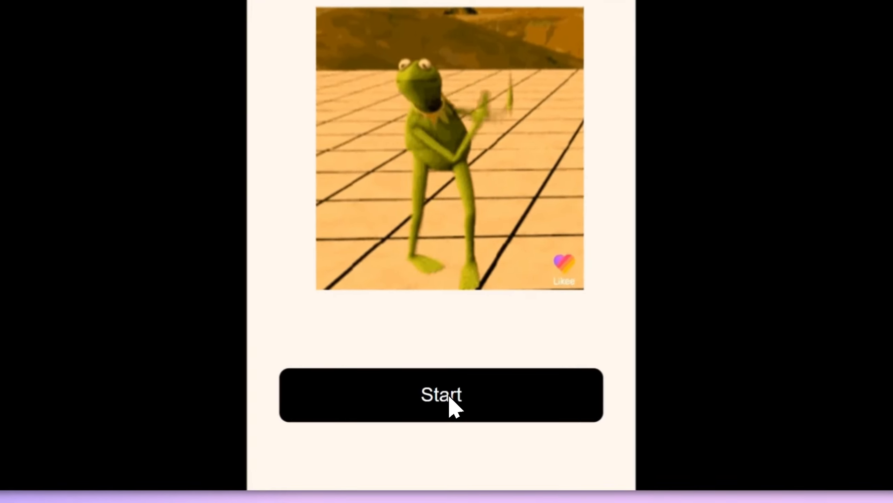
click(451, 426)
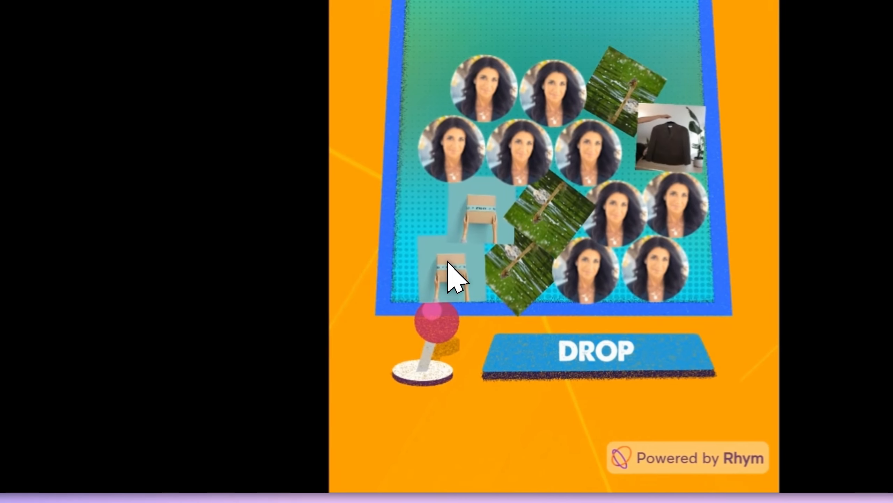
- Play the previewed claw game by moving the claw with the joystick and dropping it on the prizes
drag(447, 314, 452, 333)
drag(443, 332, 461, 335)
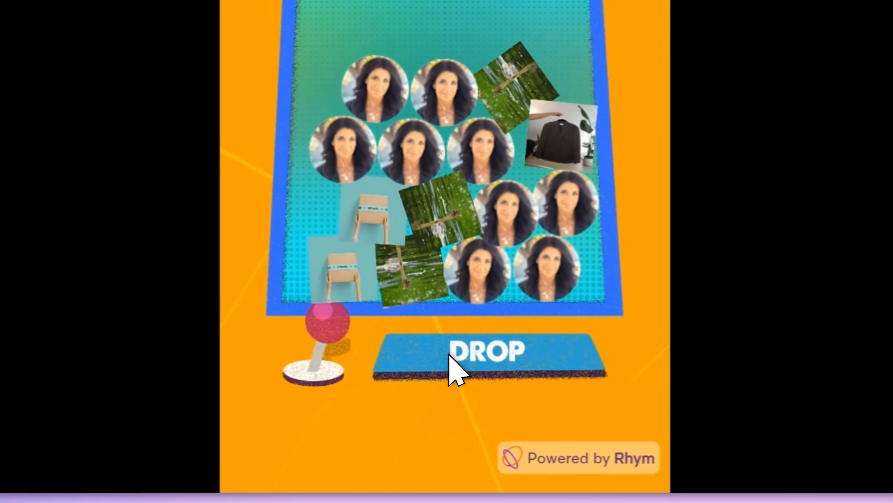
click(582, 355)
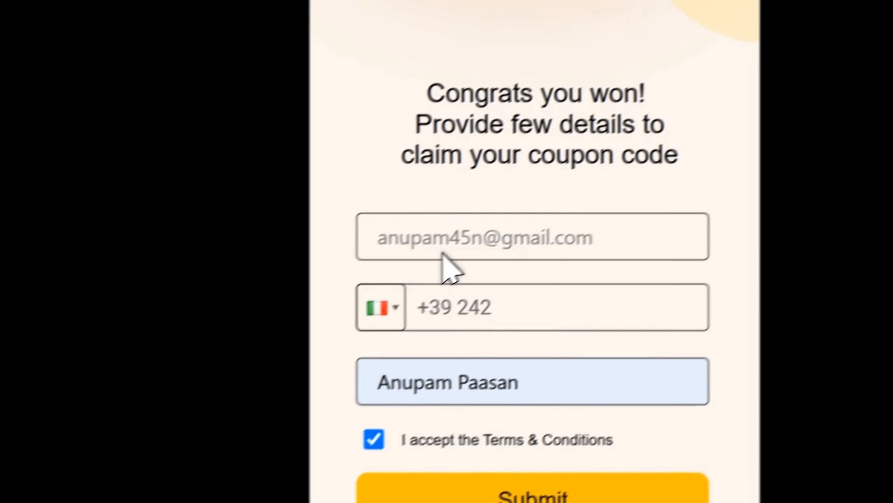
- Replace the e-mail in the claw game's lead form with a test address and enter a phone number with the +246 country code
drag(530, 209, 407, 218)
text(te)
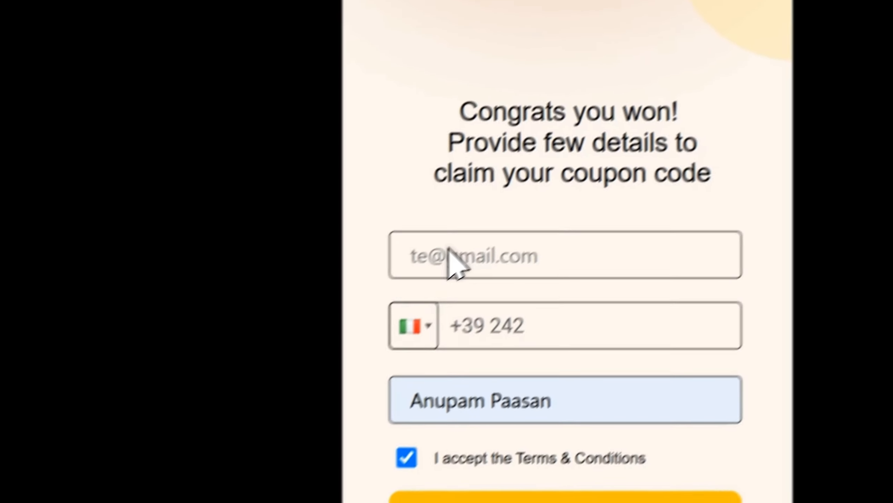
click(430, 325)
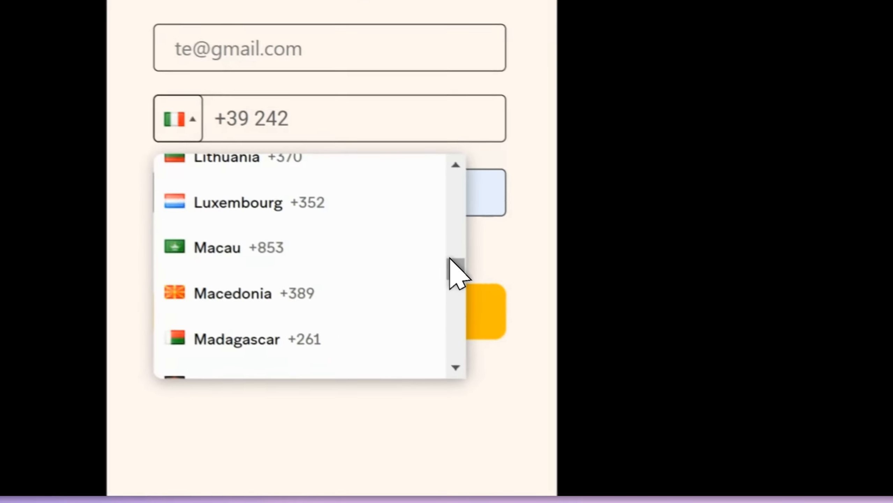
drag(450, 259, 444, 259)
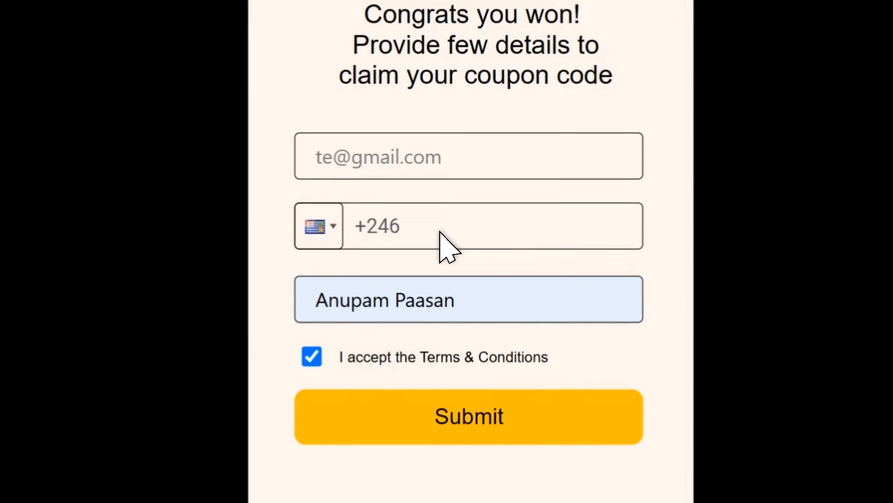
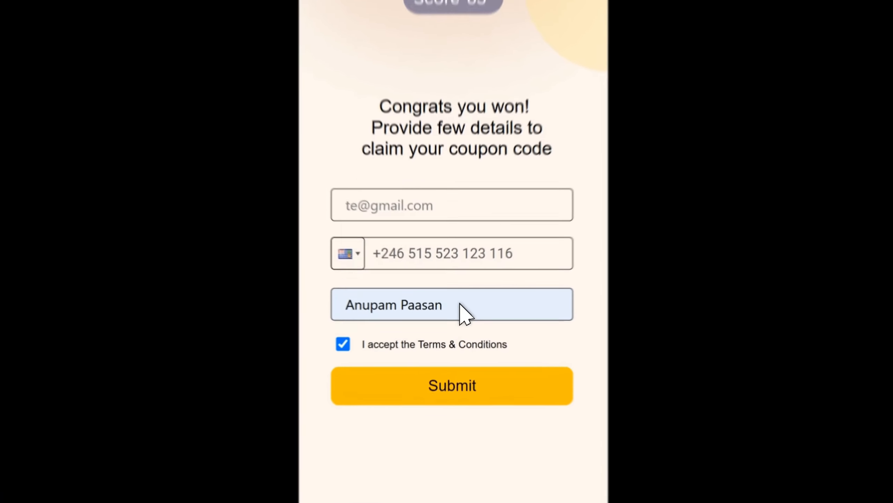
- Submit the completed lead form with the prefilled name kept and the Terms & Conditions accepted
drag(454, 330, 370, 330)
click(521, 259)
click(641, 118)
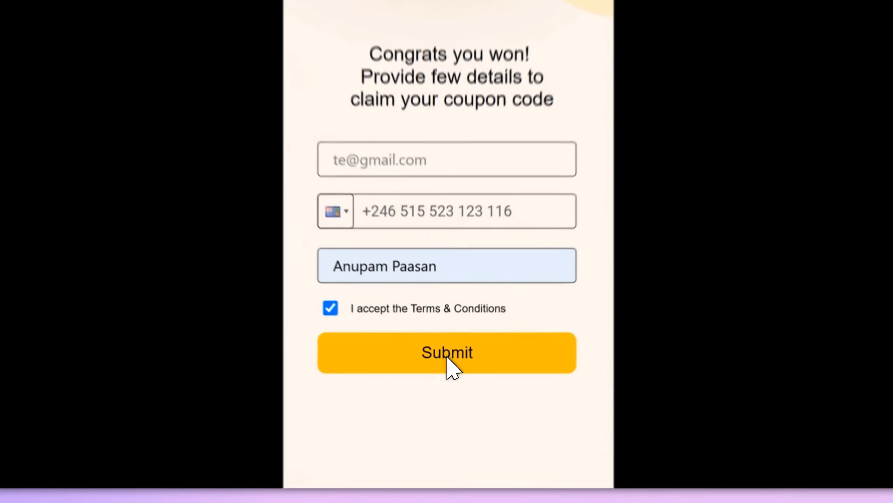
click(451, 390)
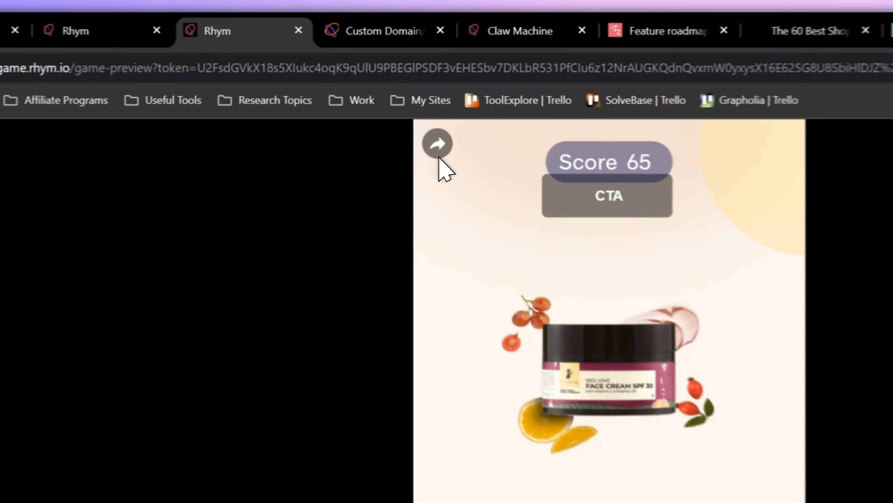
- Open the share options from the game's coupon reward screen
click(348, 99)
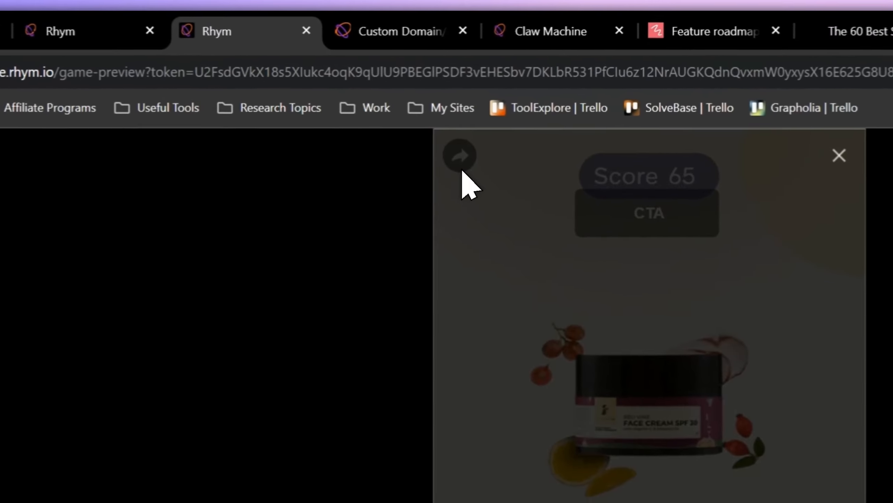